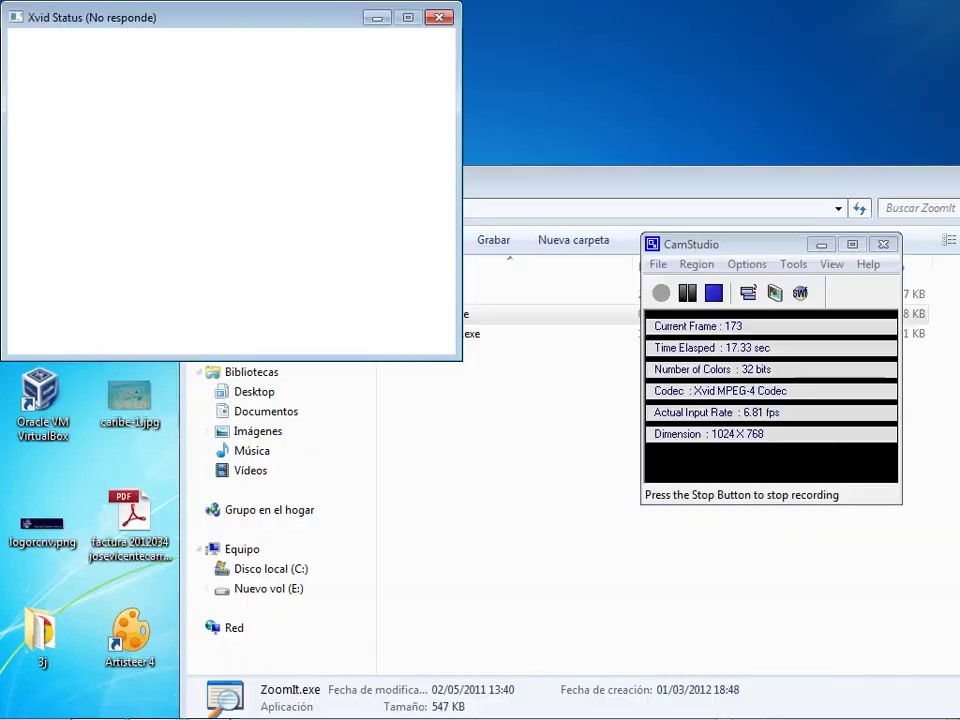
Start InfoPath Designer, dismiss the Office activation wizard and restore the maximized window to a smaller size.
mouse_move(321, 709)
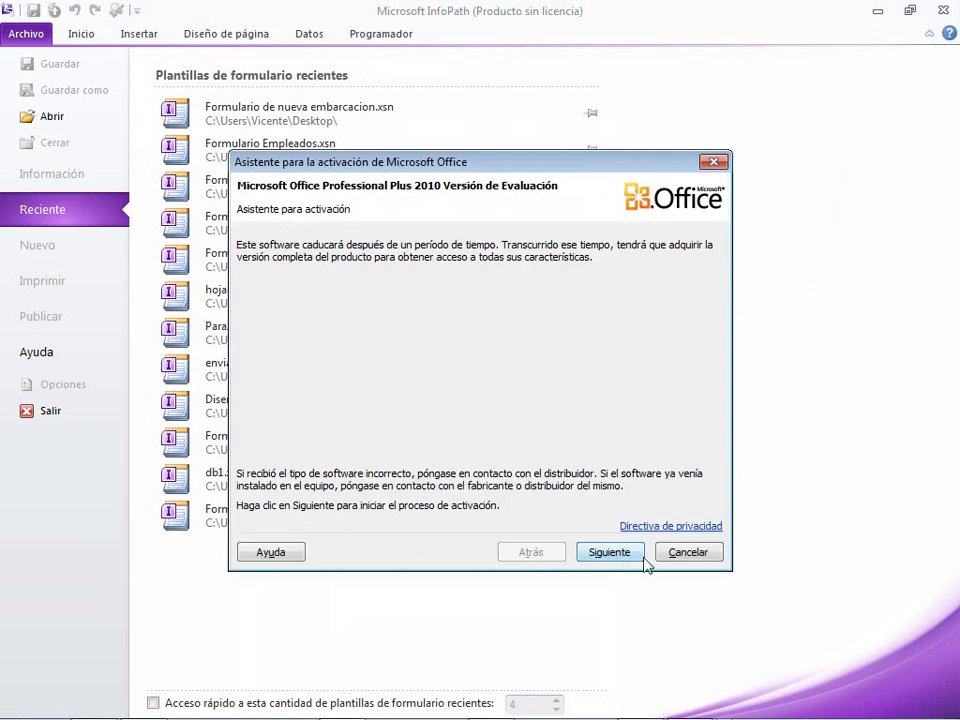
click(664, 551)
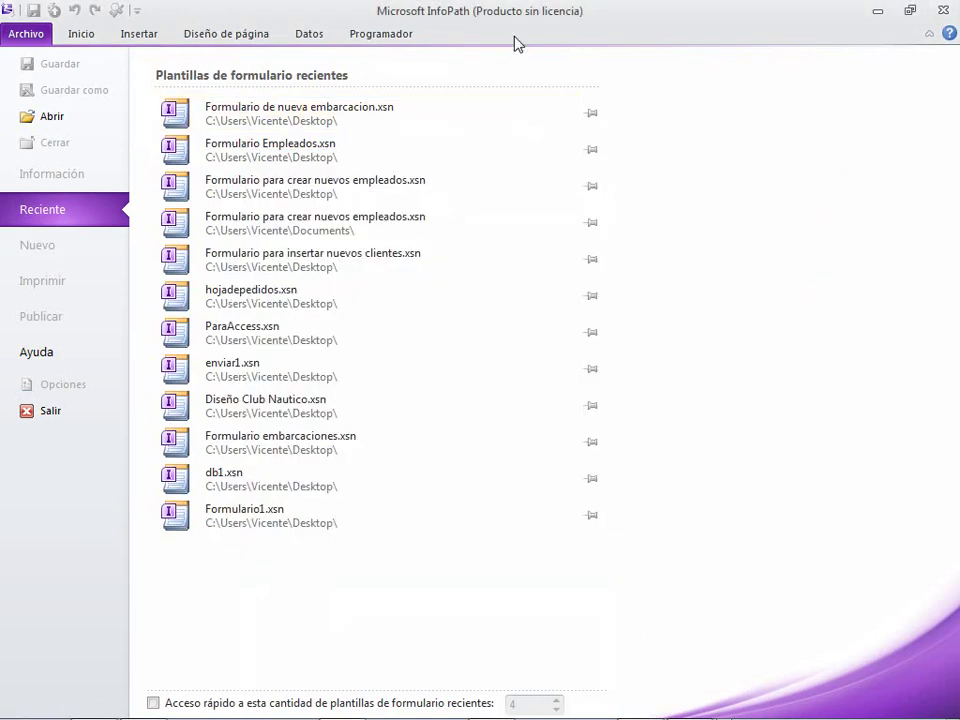
drag(514, 26, 493, 17)
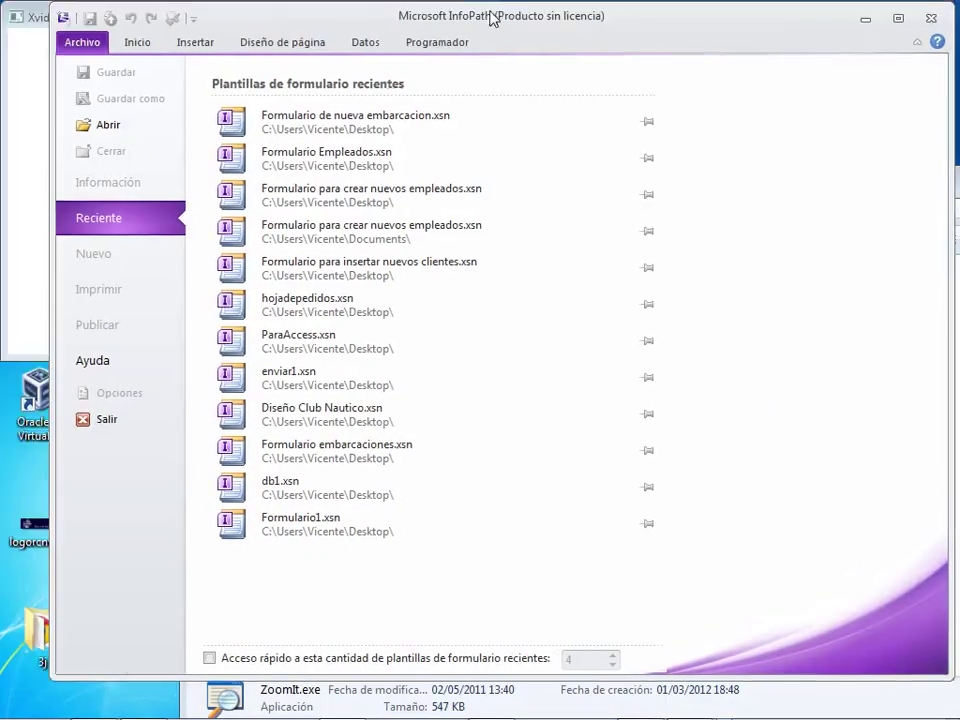
Try to open the recent template Formulario de nueva embarcacion.xsn and return to the recent templates list.
click(327, 124)
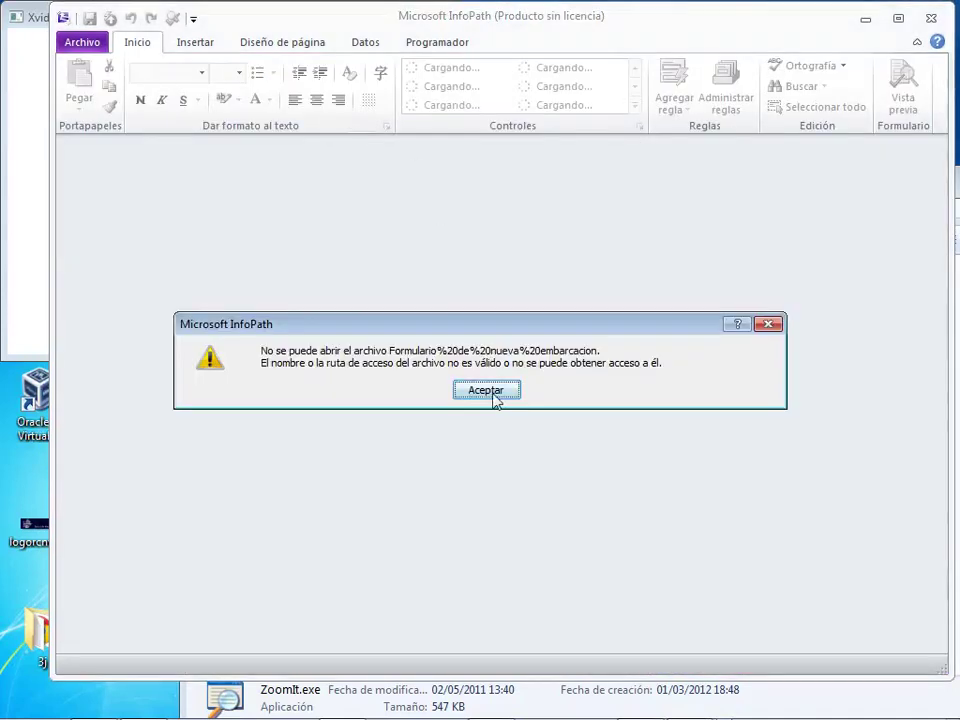
click(497, 391)
click(86, 45)
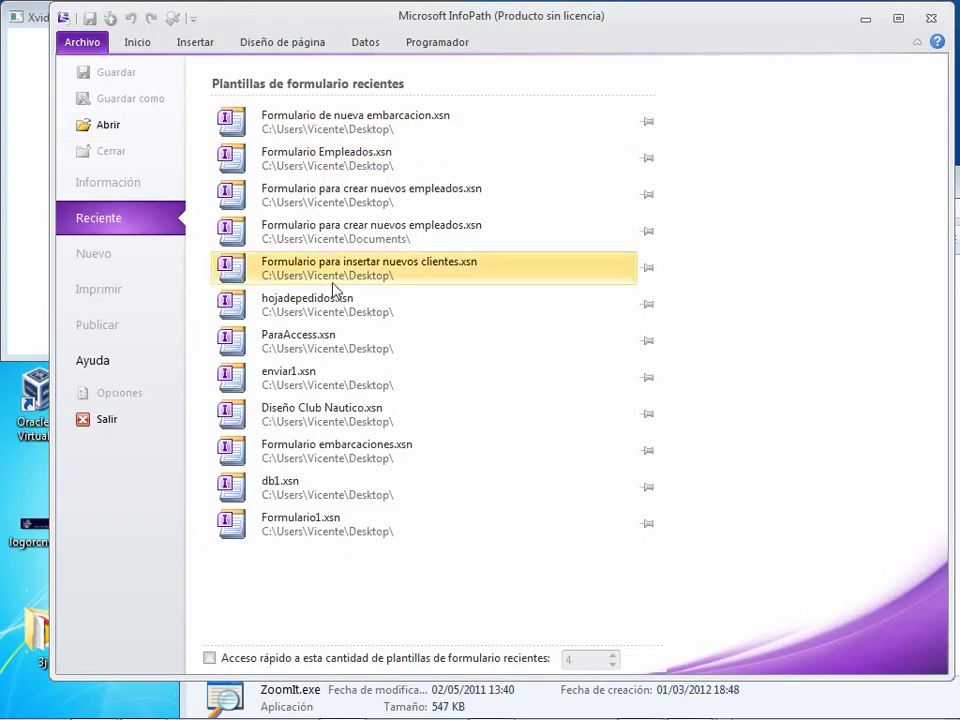
Look through the Desktop library for InfoPath form templates, then minimize the folder window.
key(super+e)
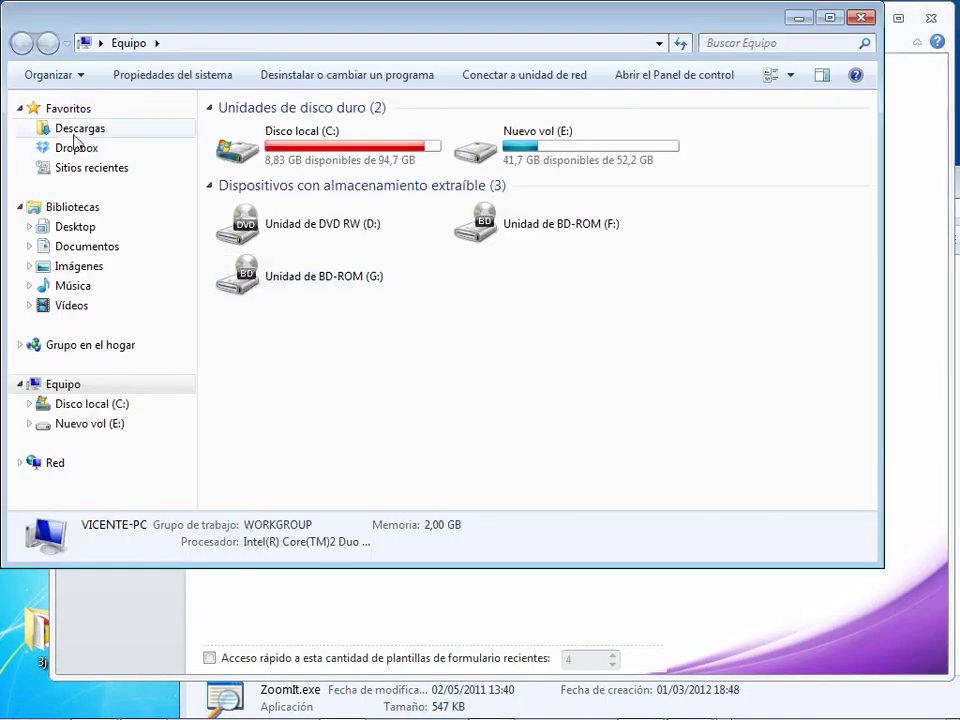
click(76, 227)
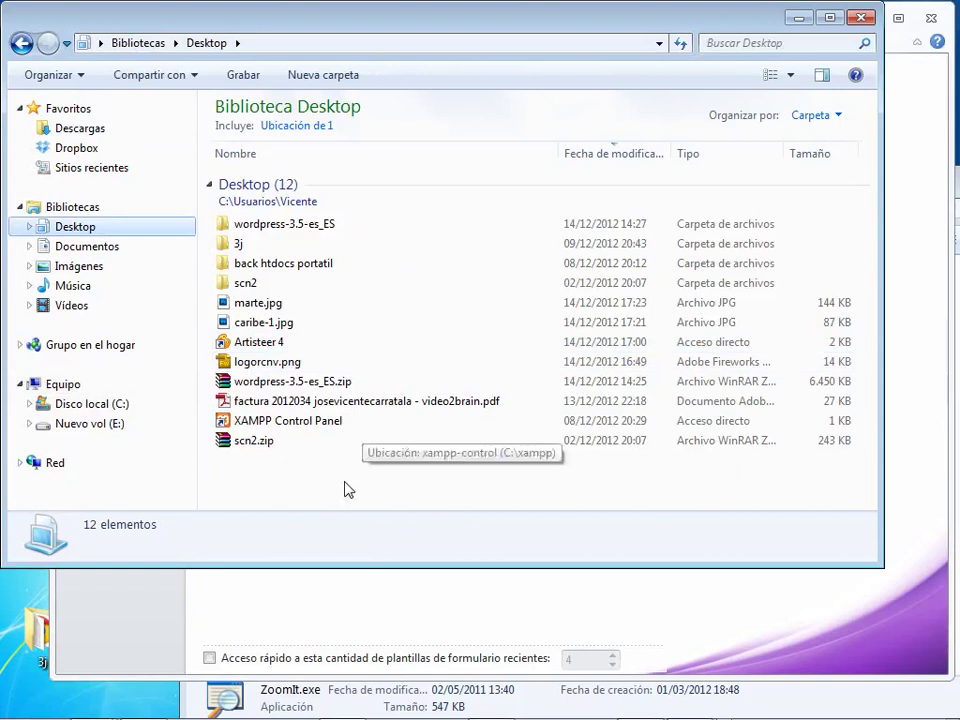
click(799, 18)
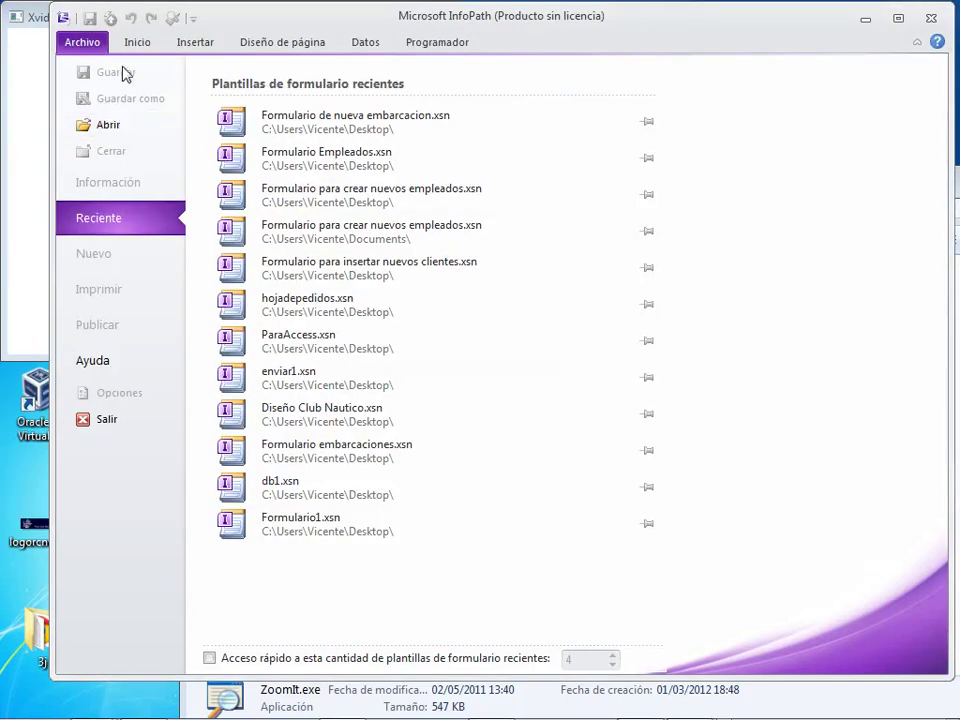
click(120, 128)
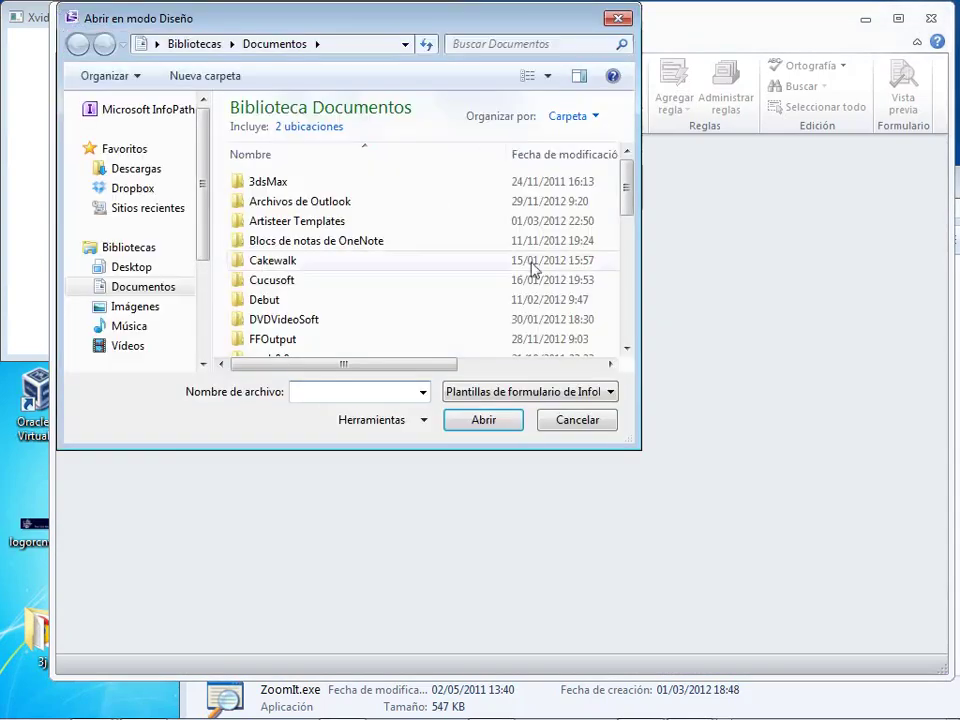
click(568, 424)
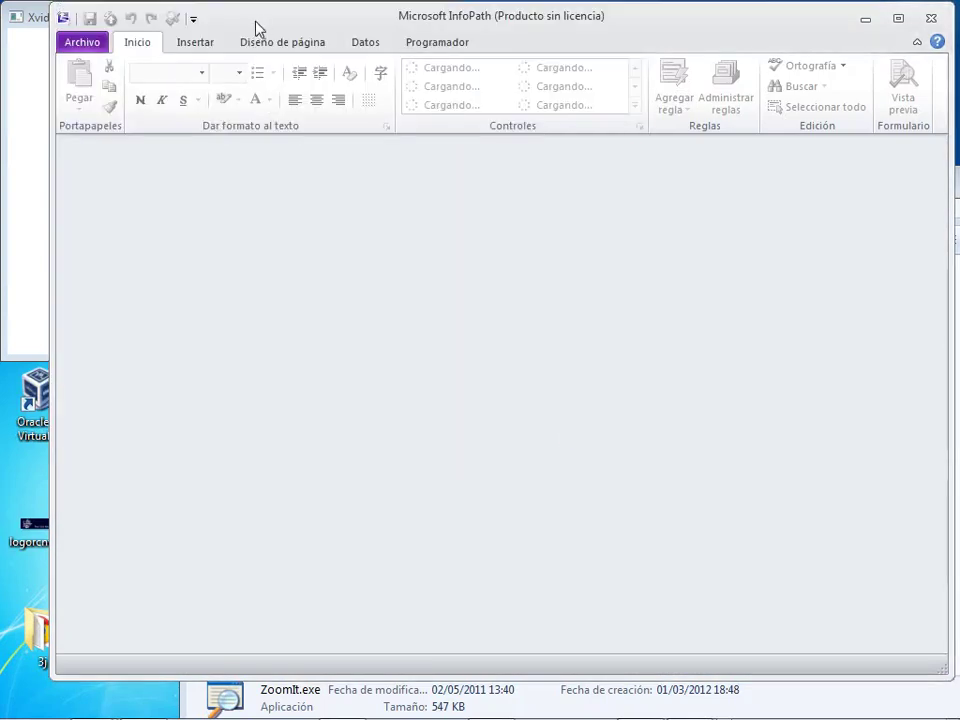
drag(265, 30, 237, 44)
click(70, 60)
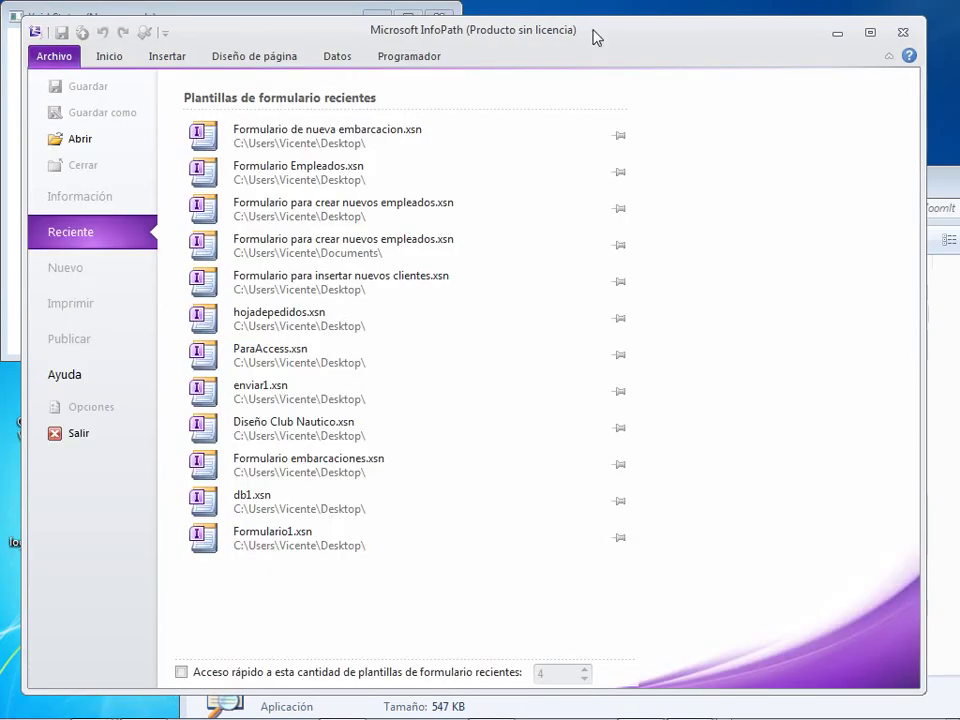
mouse_move(591, 36)
mouse_down()
mouse_move(568, 86)
mouse_move(615, 51)
mouse_move(600, 44)
mouse_up()
click(846, 42)
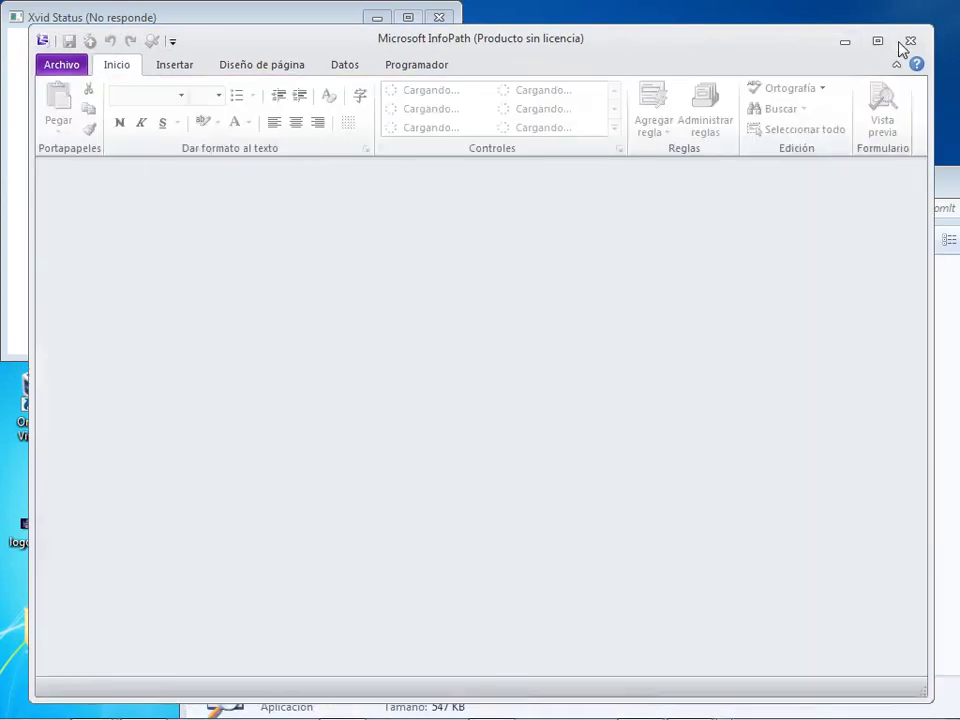
Relaunch InfoPath Designer, dismiss the activation wizard and close the program window.
click(341, 700)
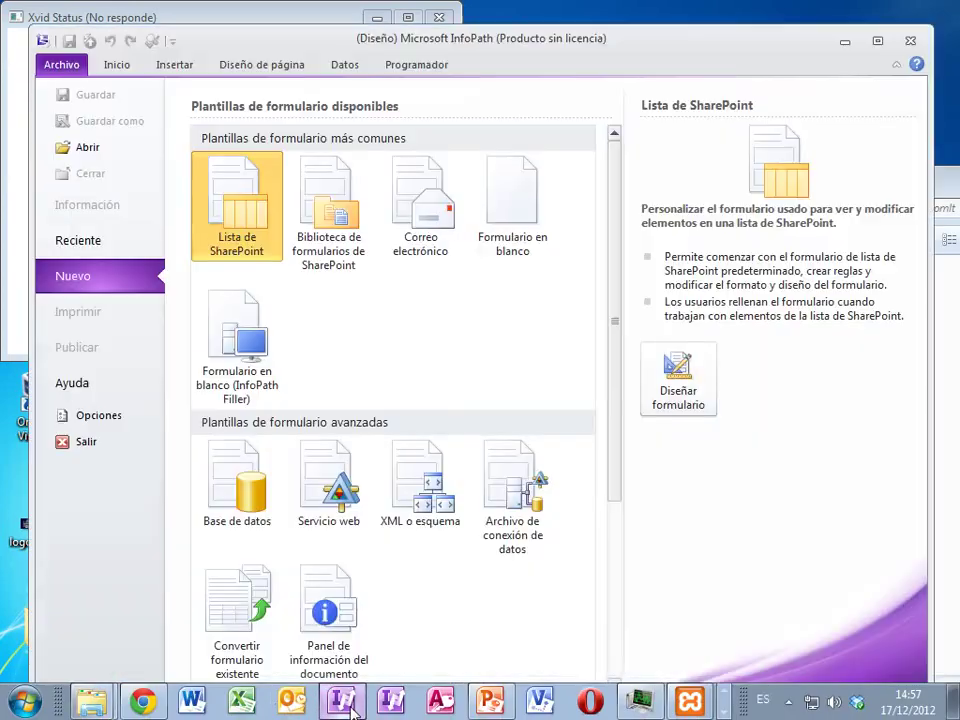
click(391, 700)
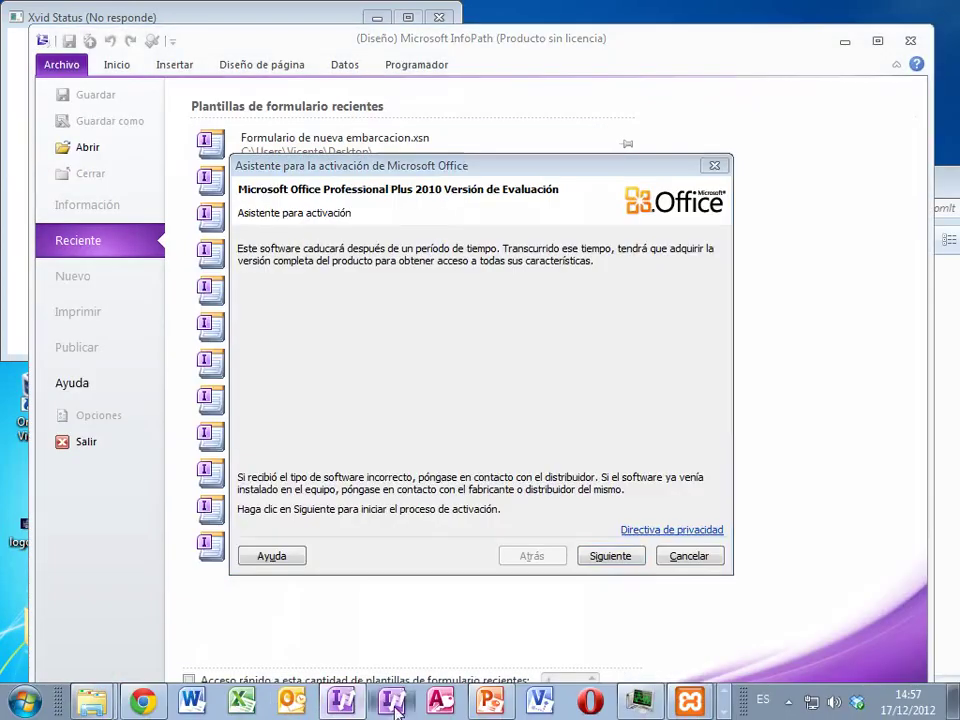
click(505, 420)
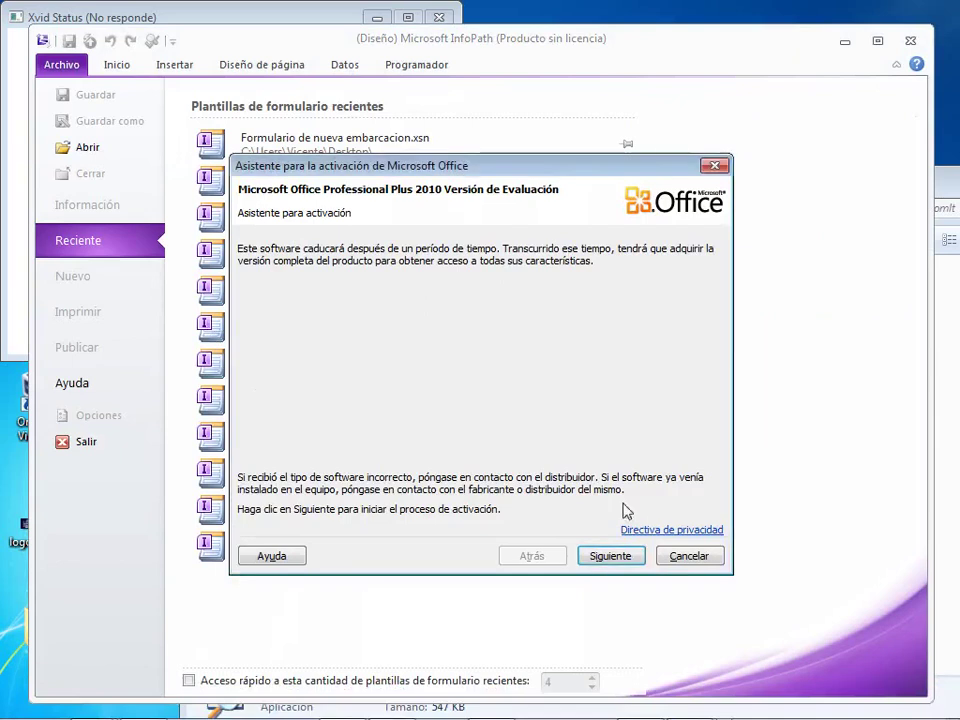
click(686, 555)
click(910, 40)
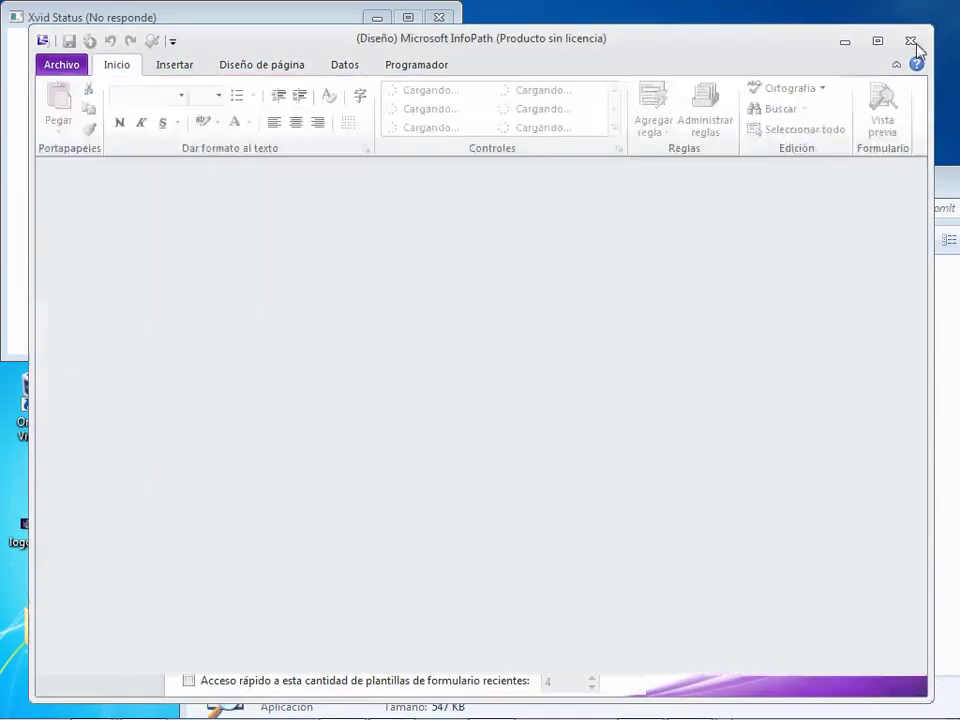
Start Microsoft InfoPath Designer 2010 from the Microsoft Office program folder and dismiss the activation wizard.
click(25, 700)
click(118, 620)
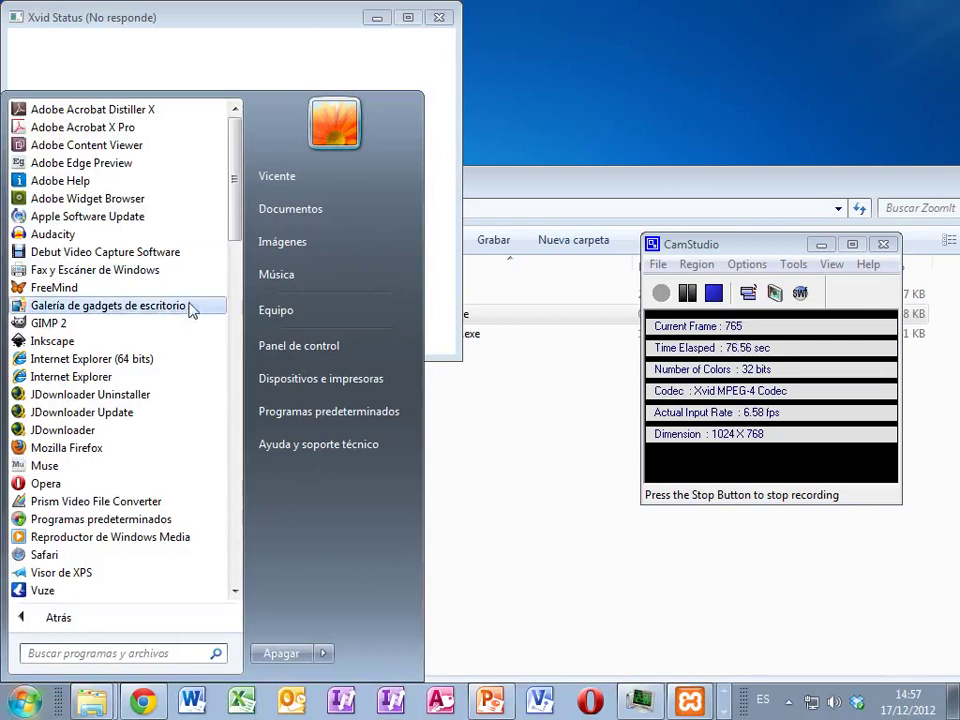
scroll(193, 309, down, 6)
drag(237, 299, 238, 398)
scroll(176, 333, down, 4)
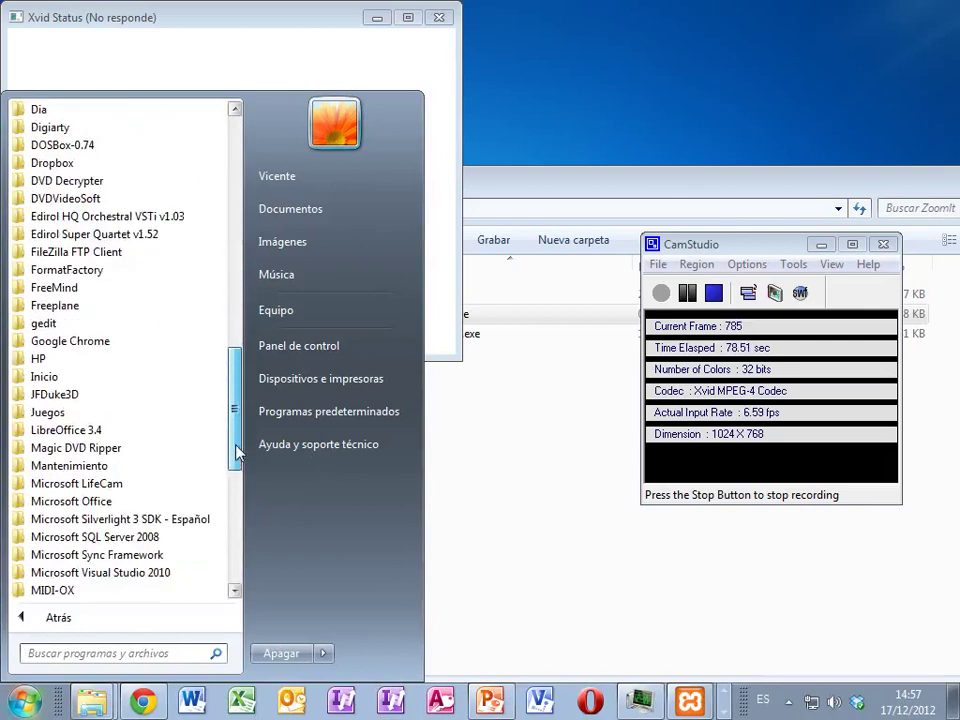
scroll(150, 380, down, 2)
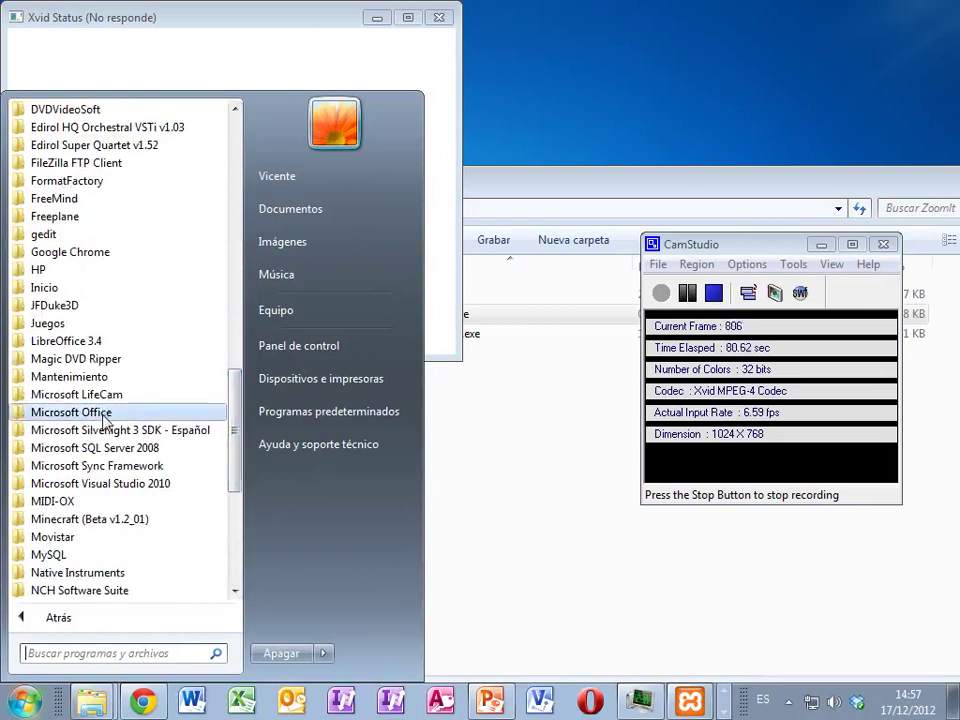
click(100, 412)
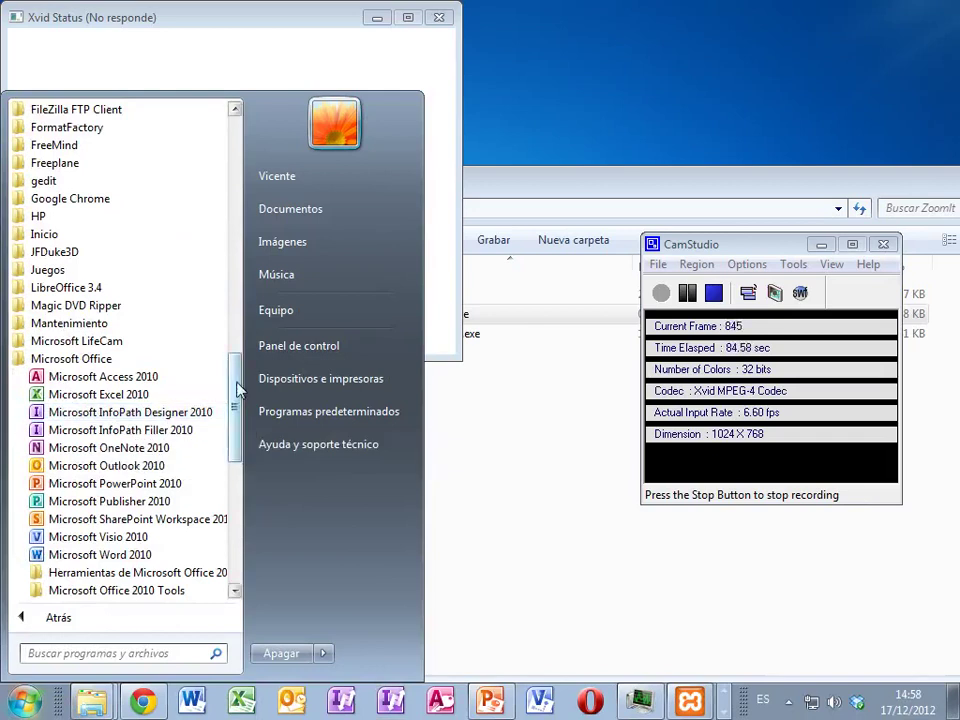
scroll(200, 392, down, 1)
click(134, 360)
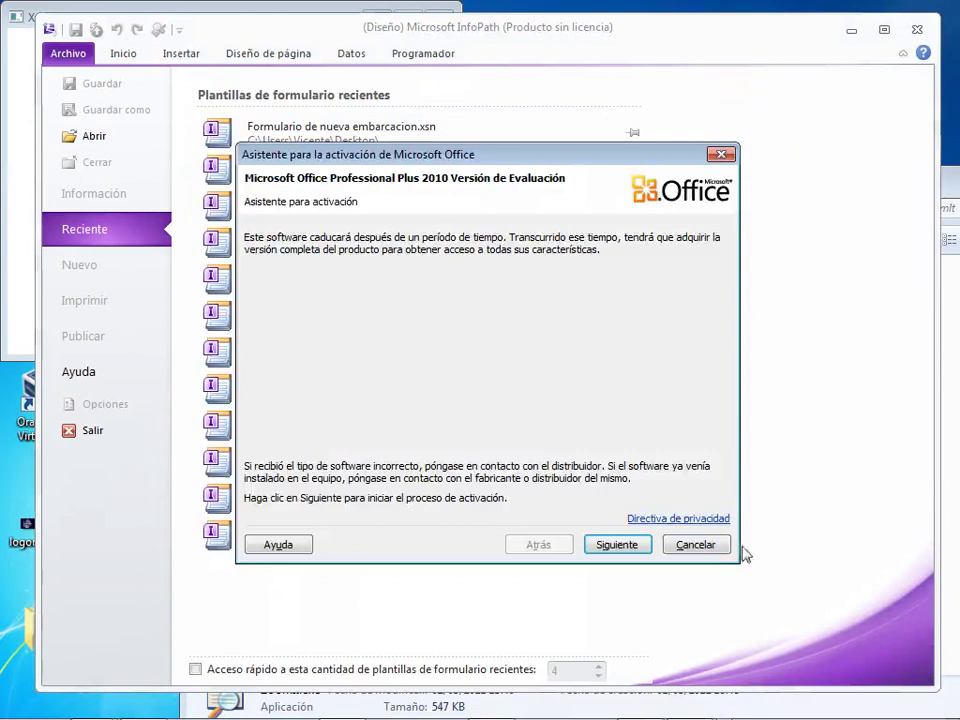
click(692, 544)
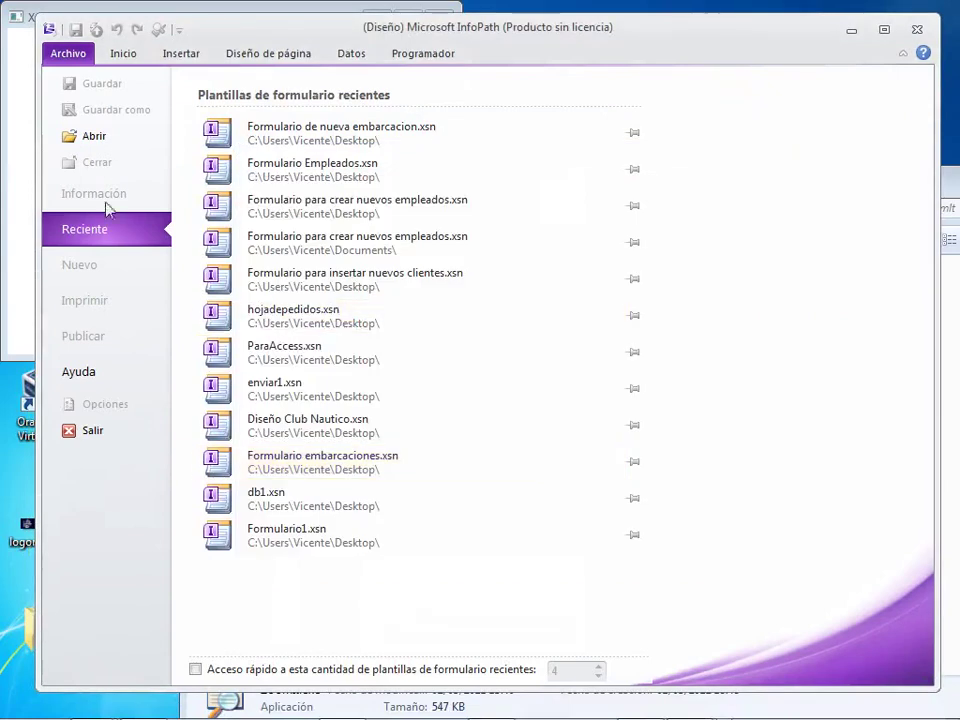
click(113, 137)
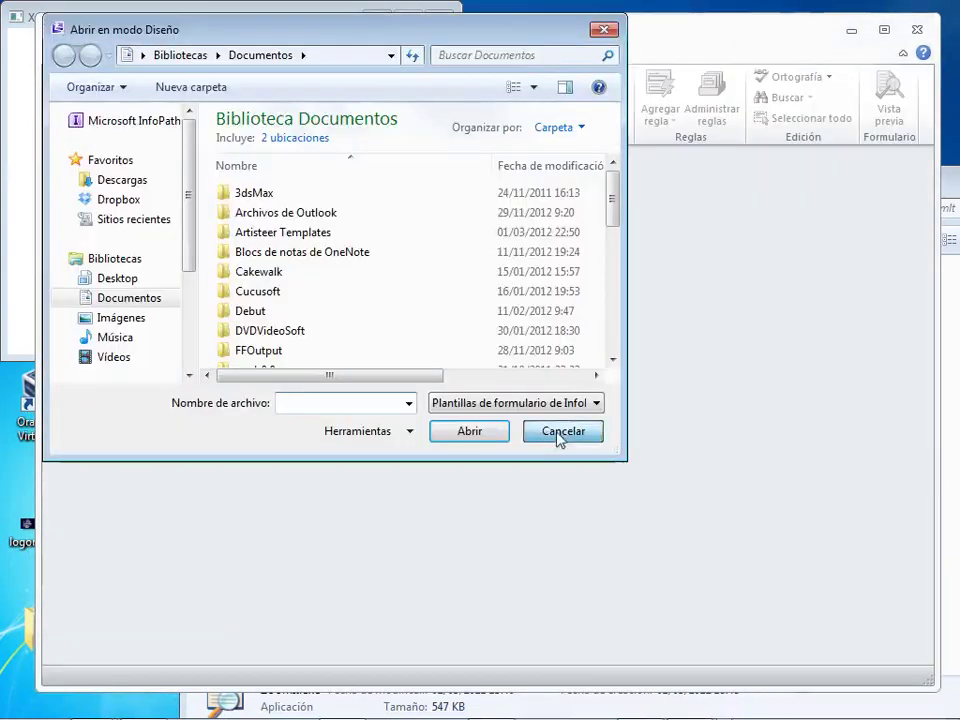
click(561, 431)
click(72, 54)
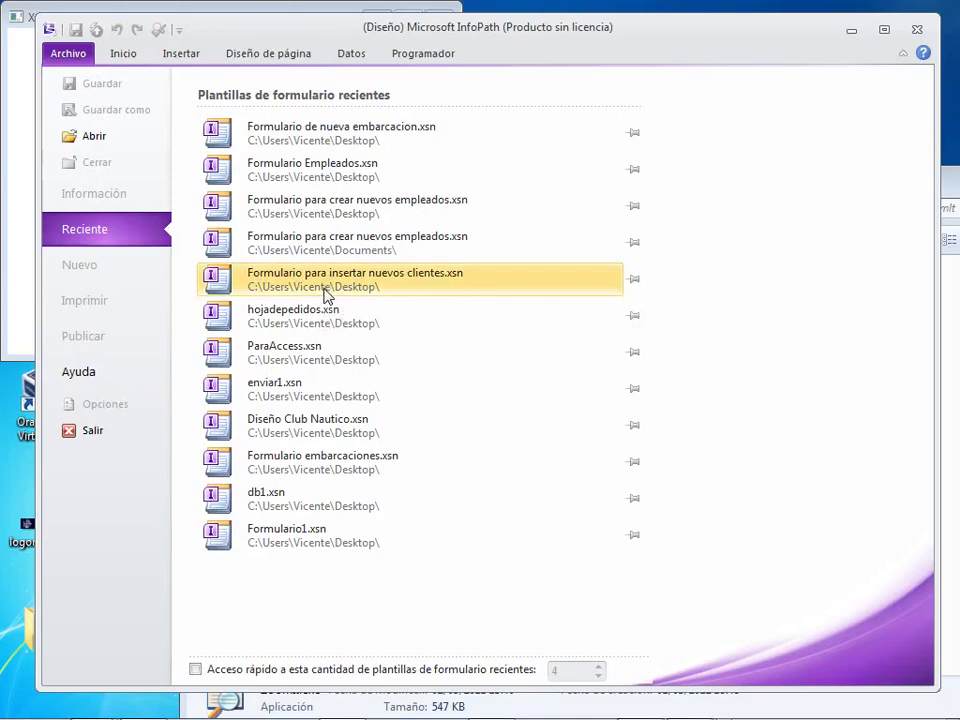
Search the computer for *.xsn files and try to open db1 (2).xsn from the results.
key(super+f)
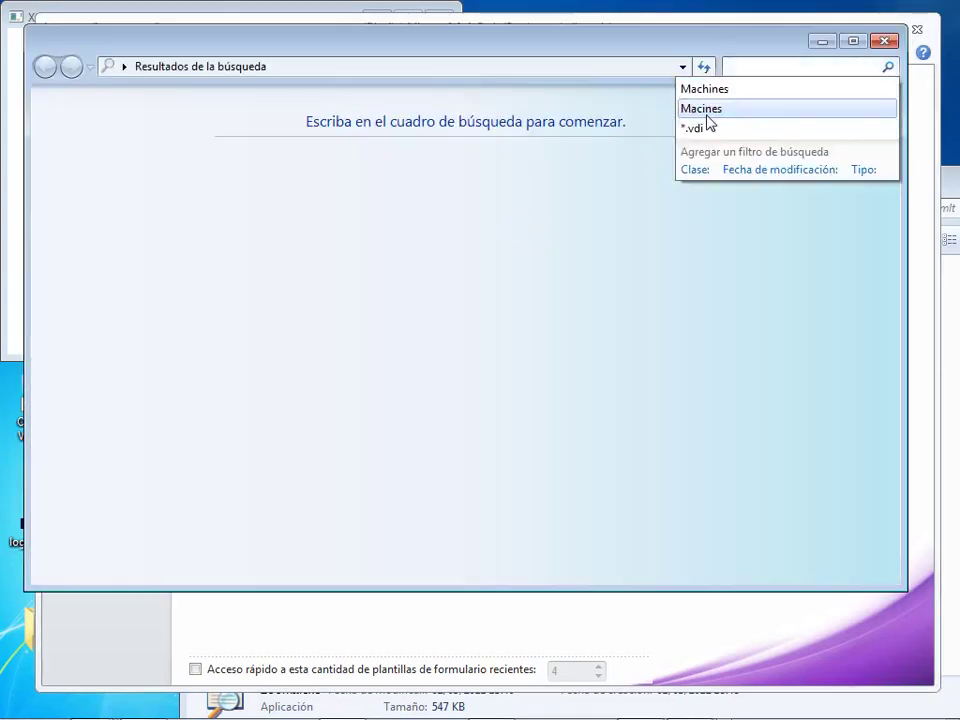
text(*.xsn)
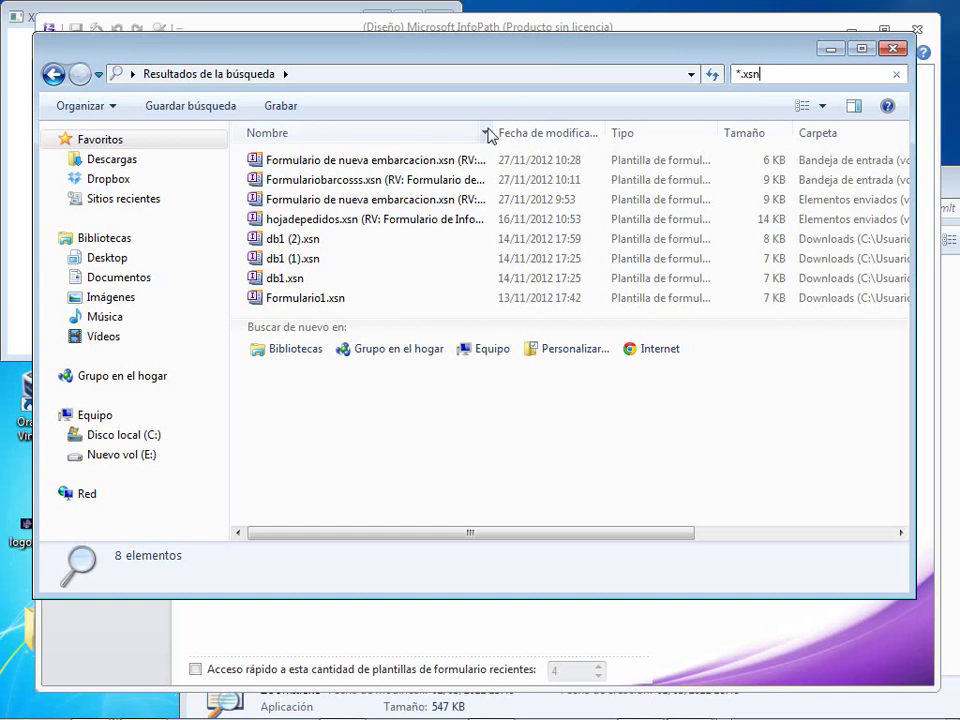
drag(492, 133, 556, 152)
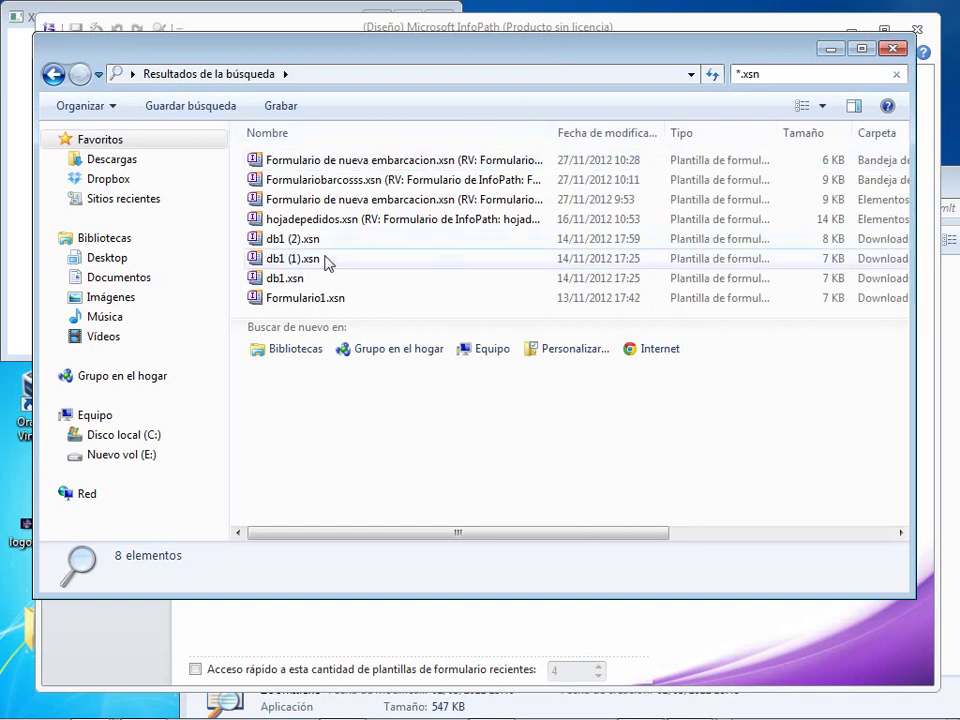
double_click(305, 245)
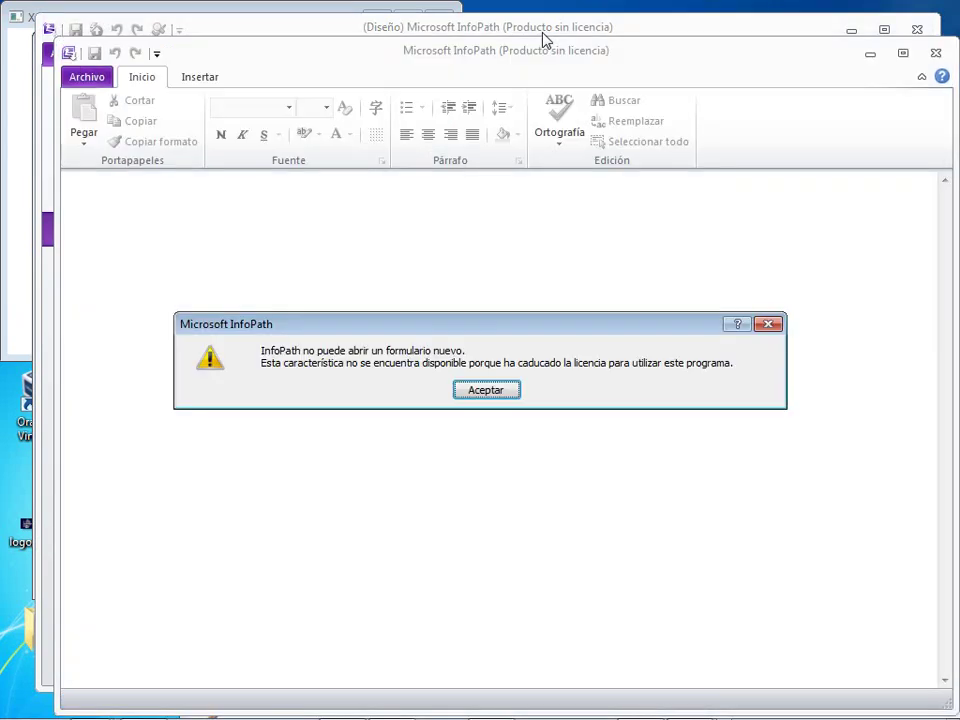
click(488, 390)
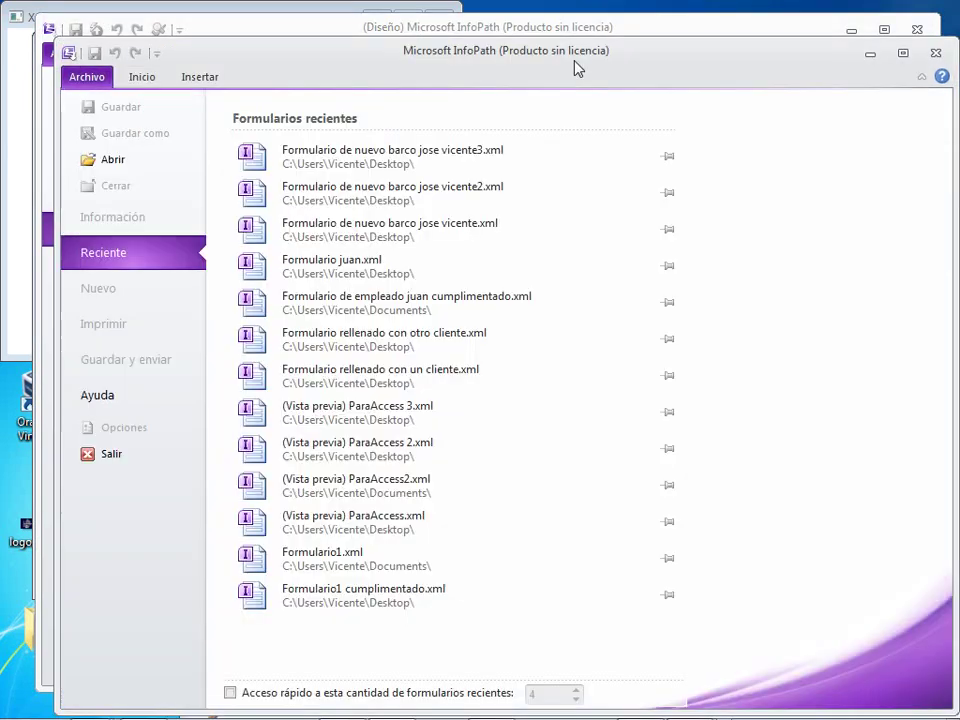
Try to open the first form in the recent forms list, the third new-boat XML form on the desktop.
mouse_move(574, 64)
mouse_down()
mouse_move(596, 64)
mouse_move(577, 67)
mouse_up()
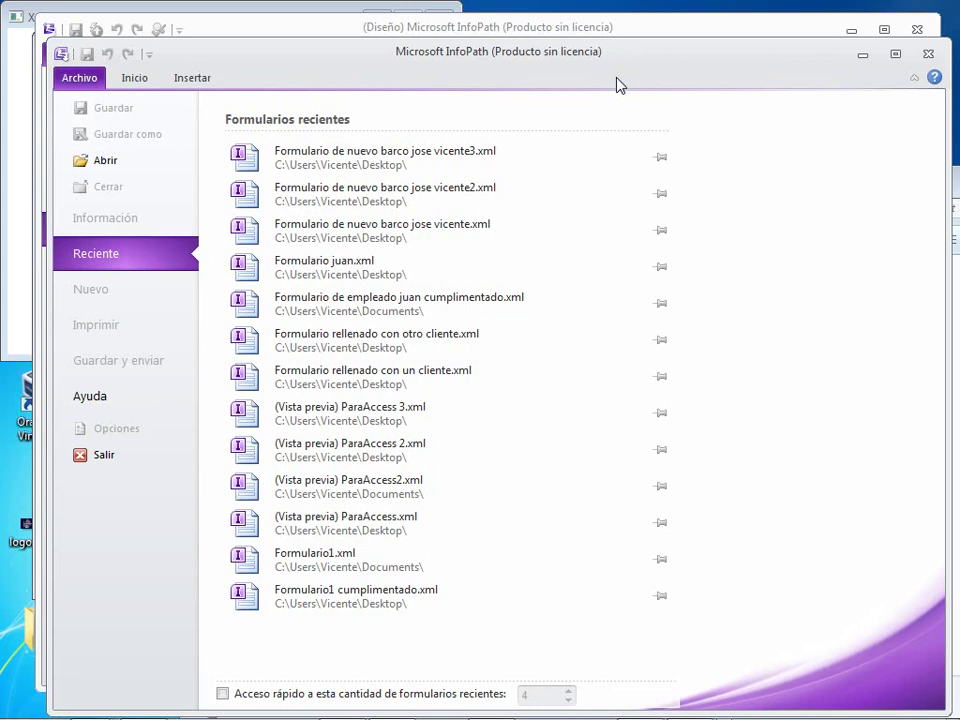
click(478, 154)
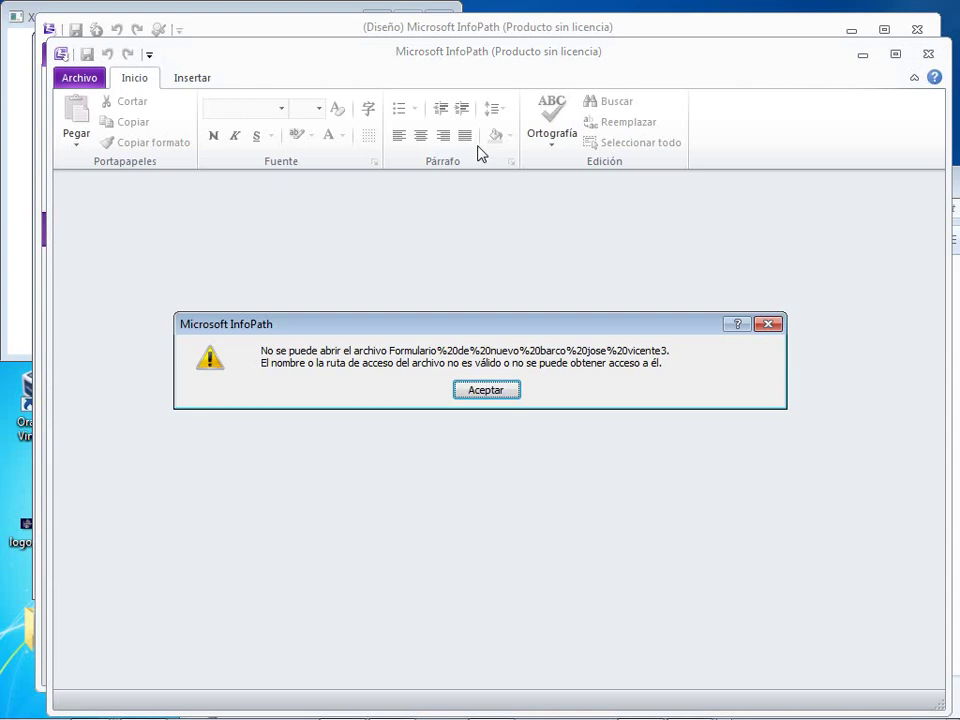
click(487, 393)
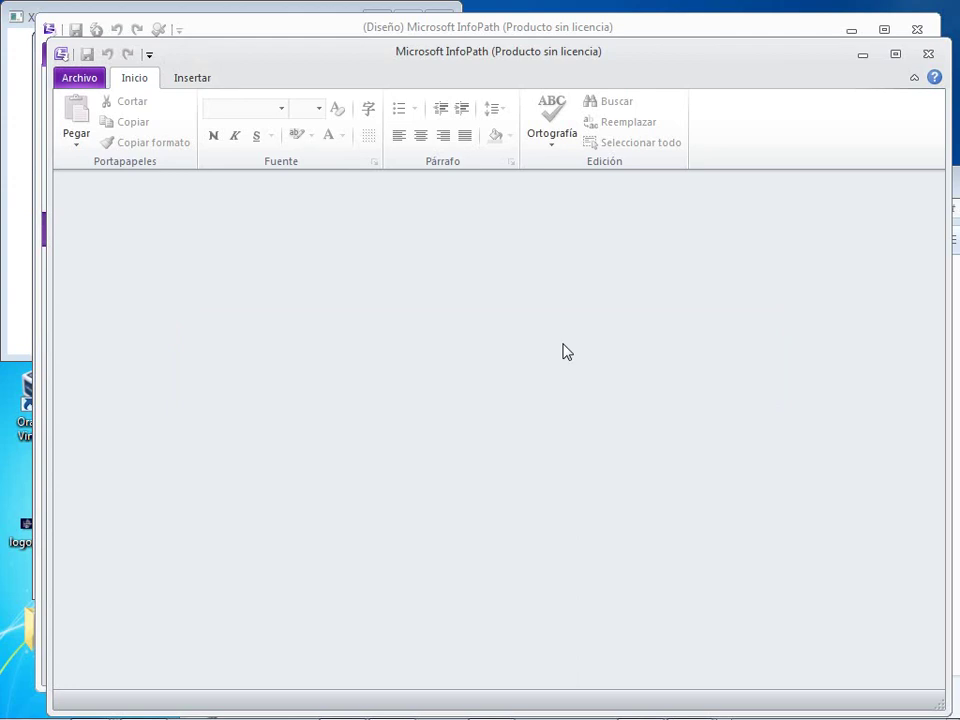
Close both InfoPath windows and minimize the search results window.
click(926, 53)
click(917, 36)
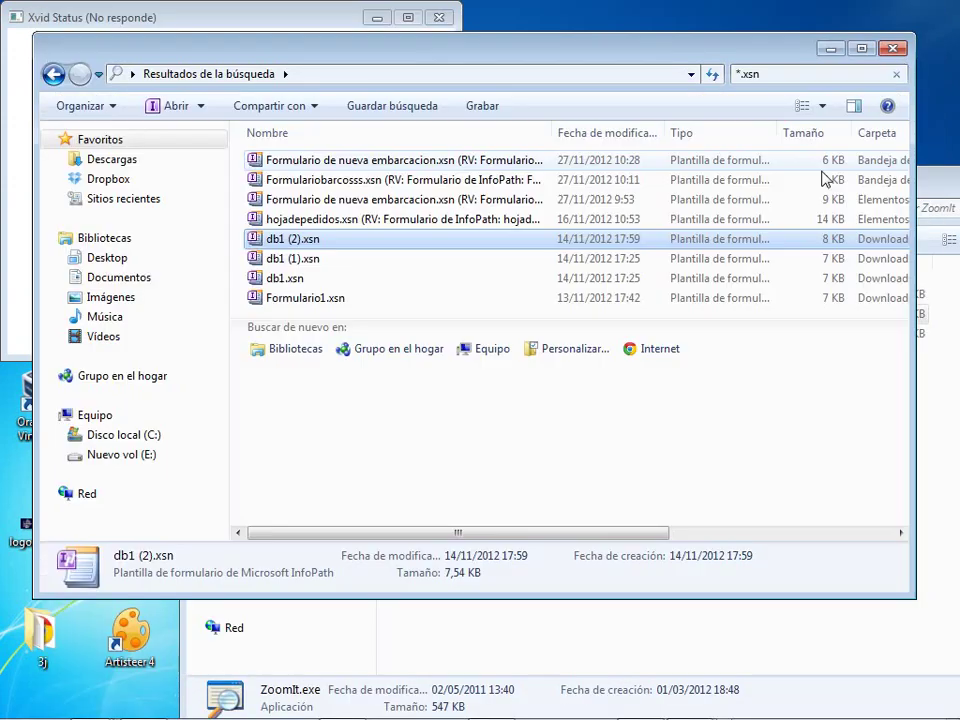
click(831, 49)
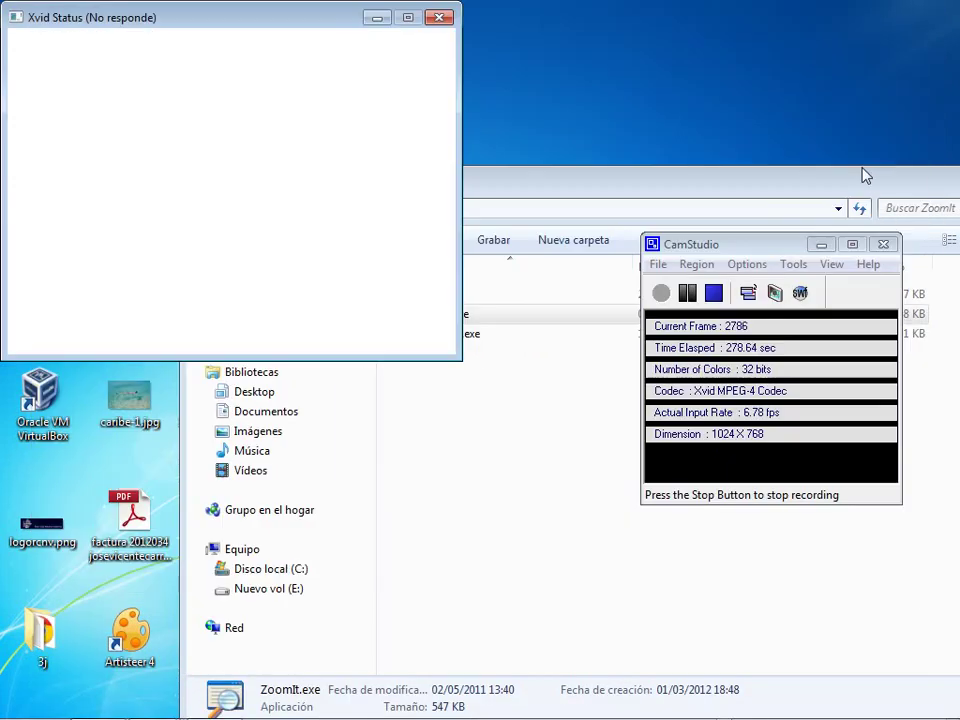
mouse_move(349, 716)
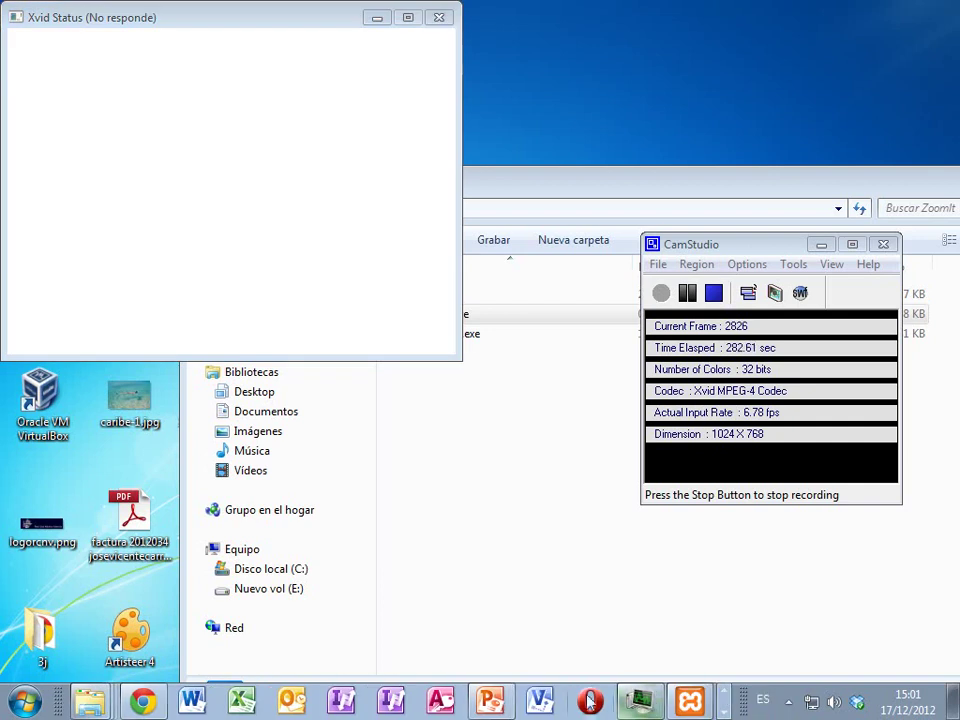
Switch to Chrome and reload the Club Nautico page for the Embarcación category to view its current header.
click(143, 703)
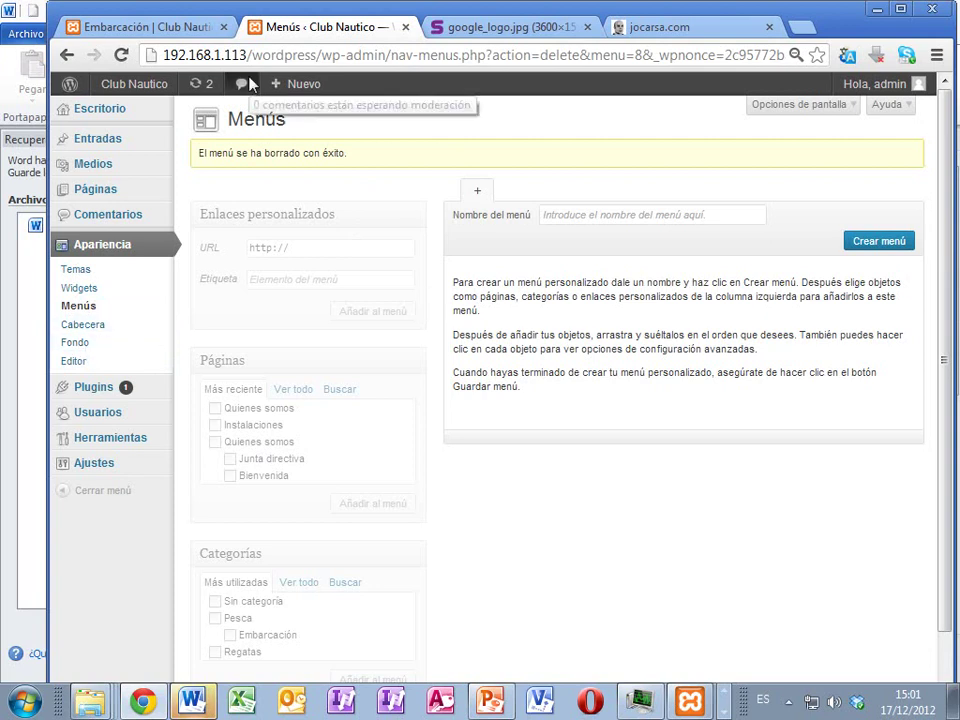
click(195, 30)
mouse_move(125, 84)
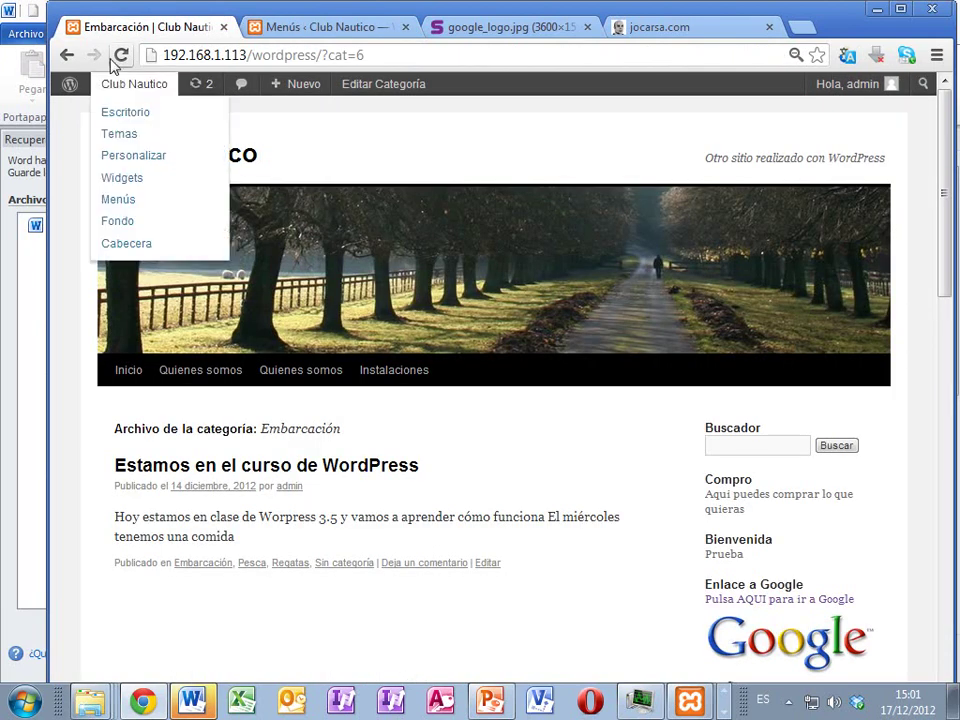
click(120, 56)
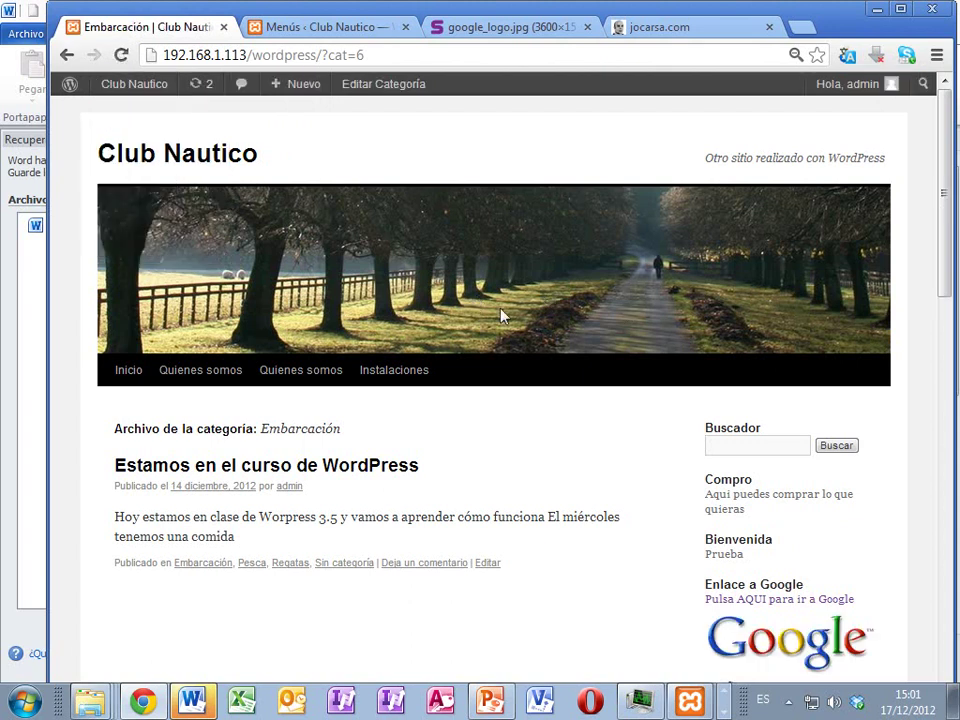
In the WordPress header settings, choose the Aleatoria option for the default images and save the changes.
click(315, 28)
click(83, 333)
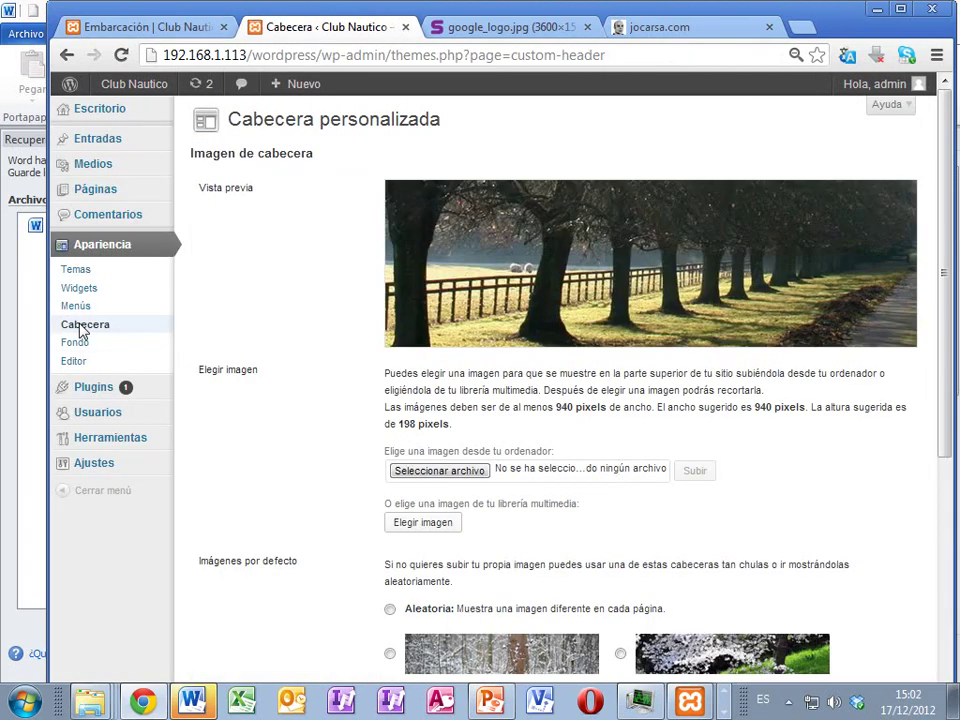
scroll(305, 257, down, 1)
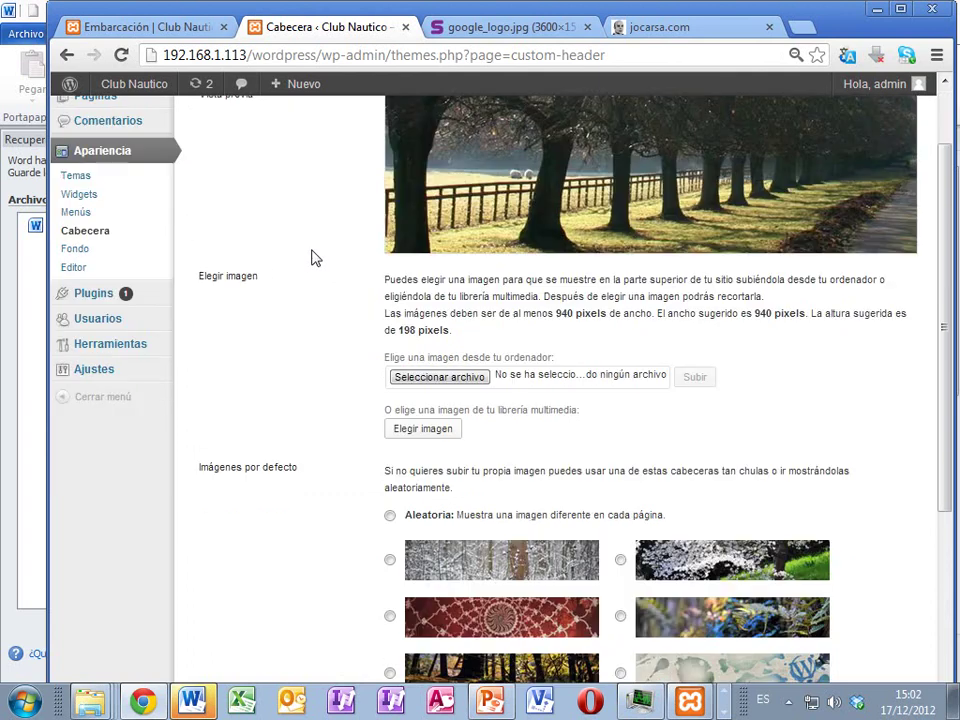
scroll(335, 177, down, 2)
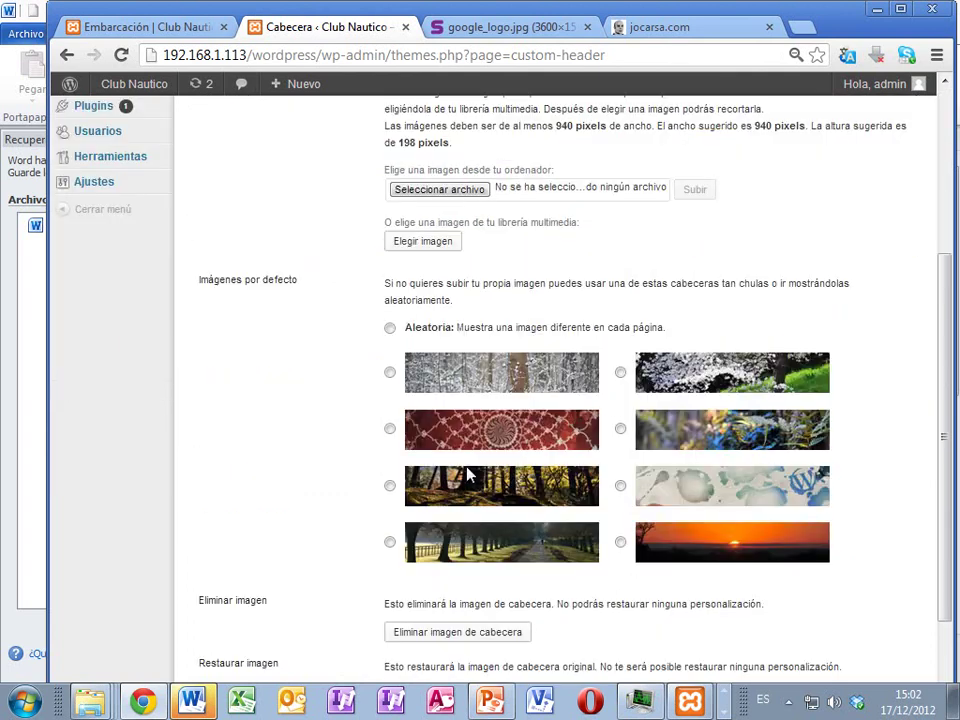
click(389, 328)
scroll(304, 393, down, 1)
click(240, 621)
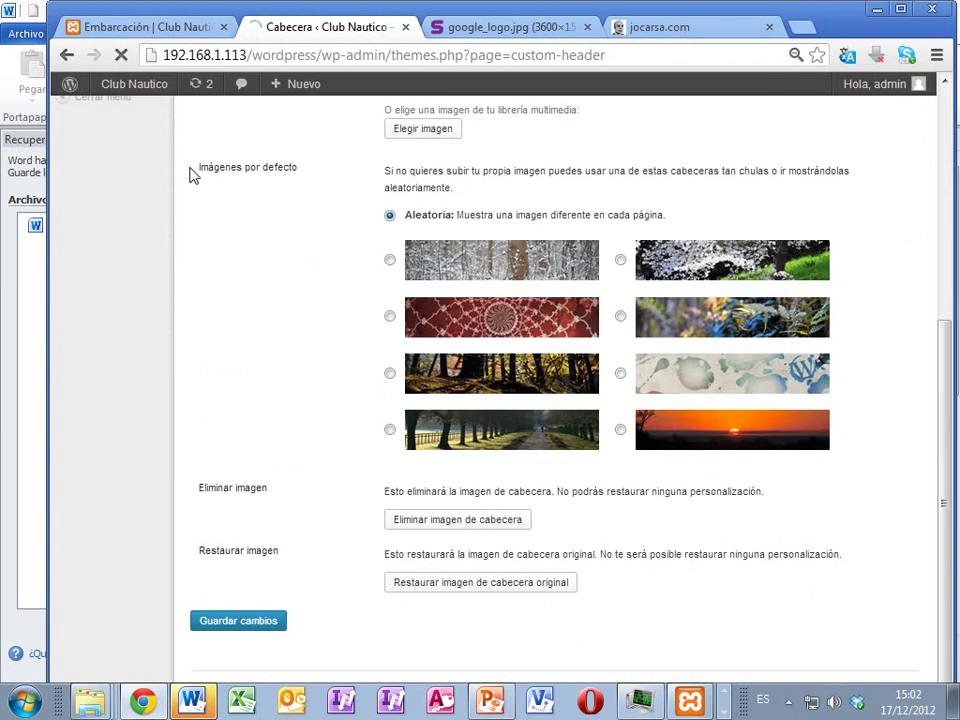
Reload the Club Nautico site page several times to check how the header image changes.
click(145, 28)
click(121, 55)
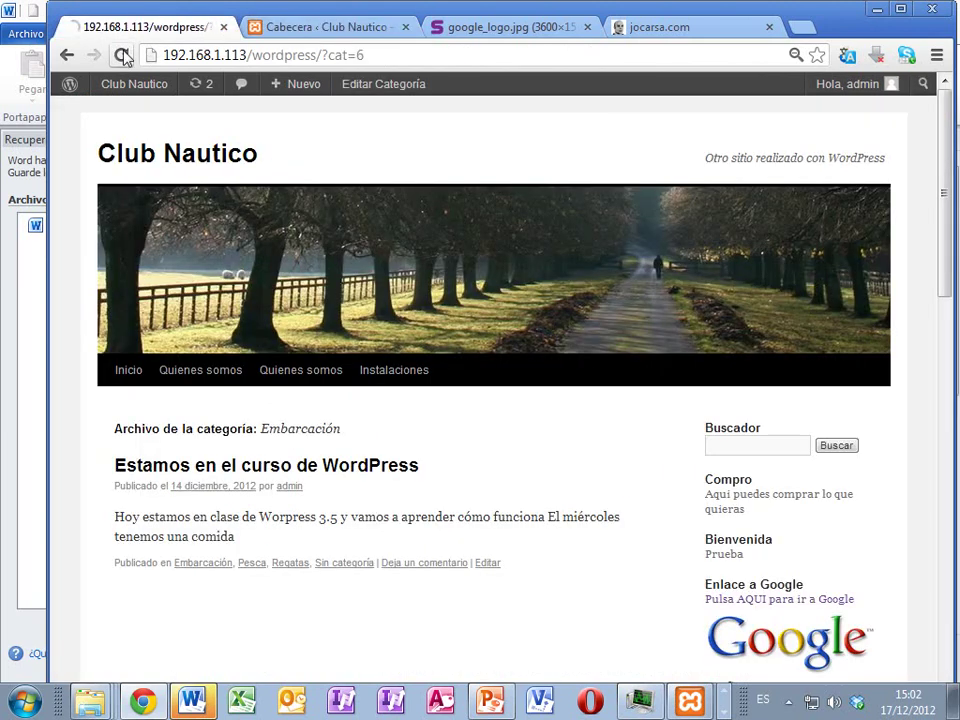
mouse_move(118, 177)
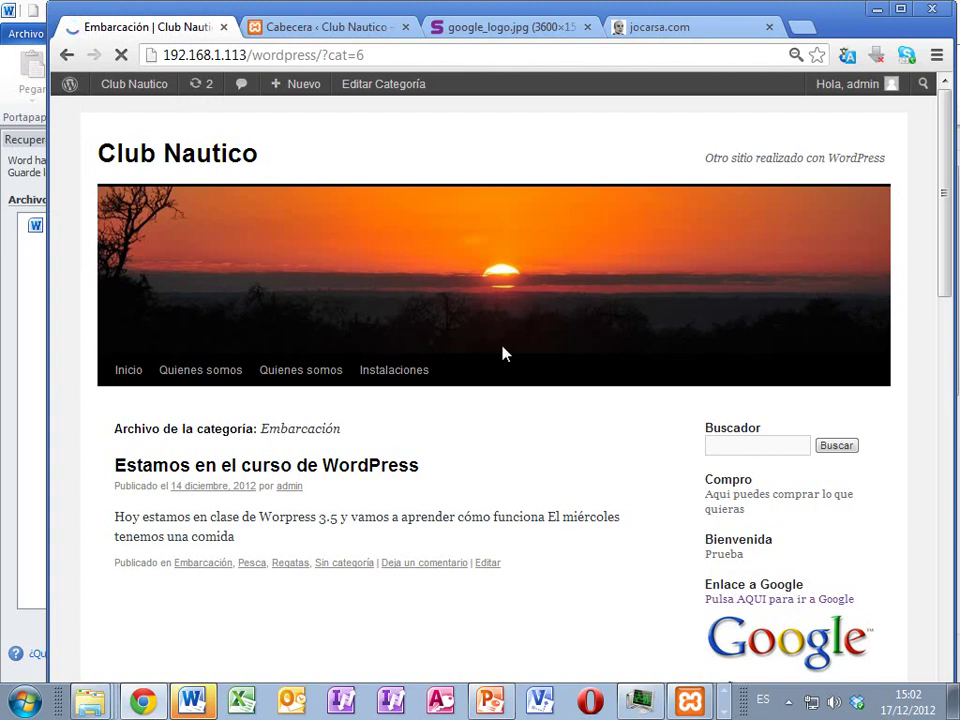
click(130, 54)
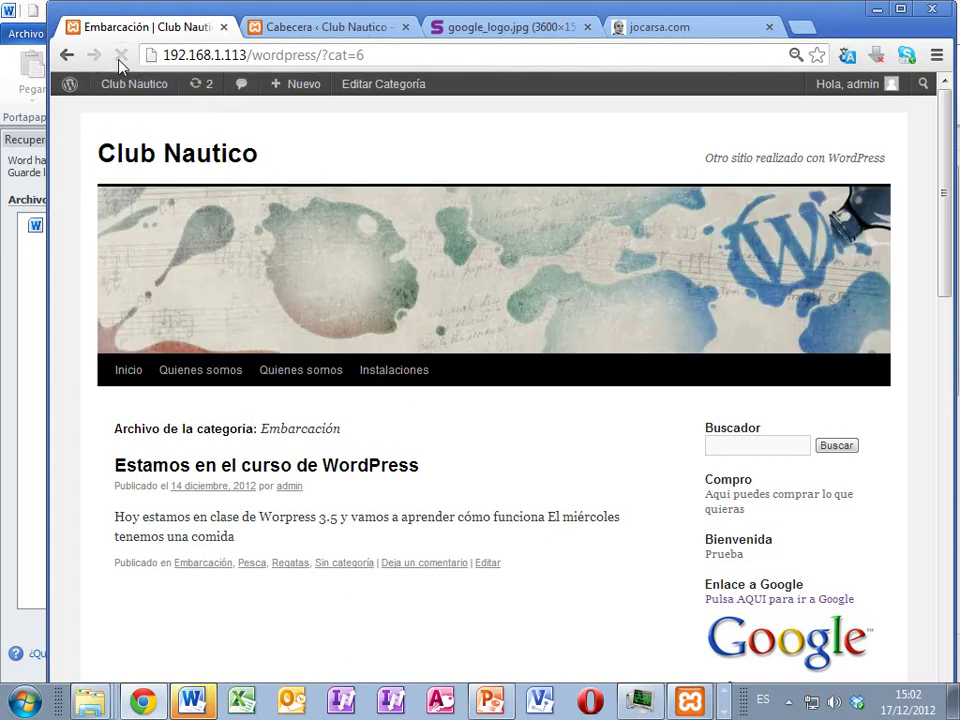
mouse_move(118, 84)
click(121, 54)
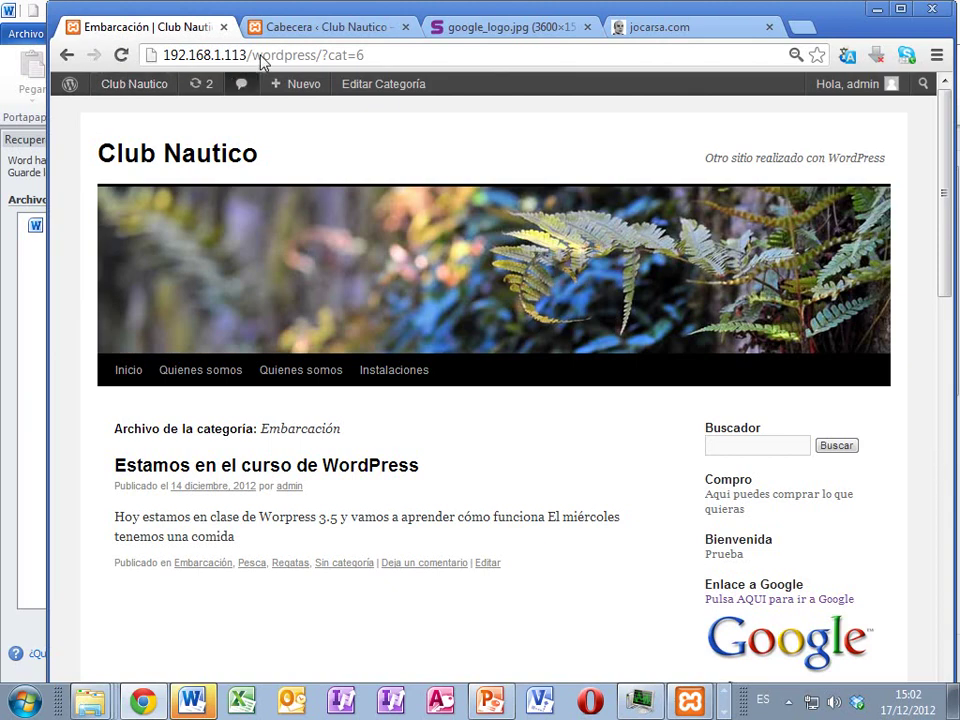
Search Google Images for "club nautico valencia" in a new browser tab.
click(305, 28)
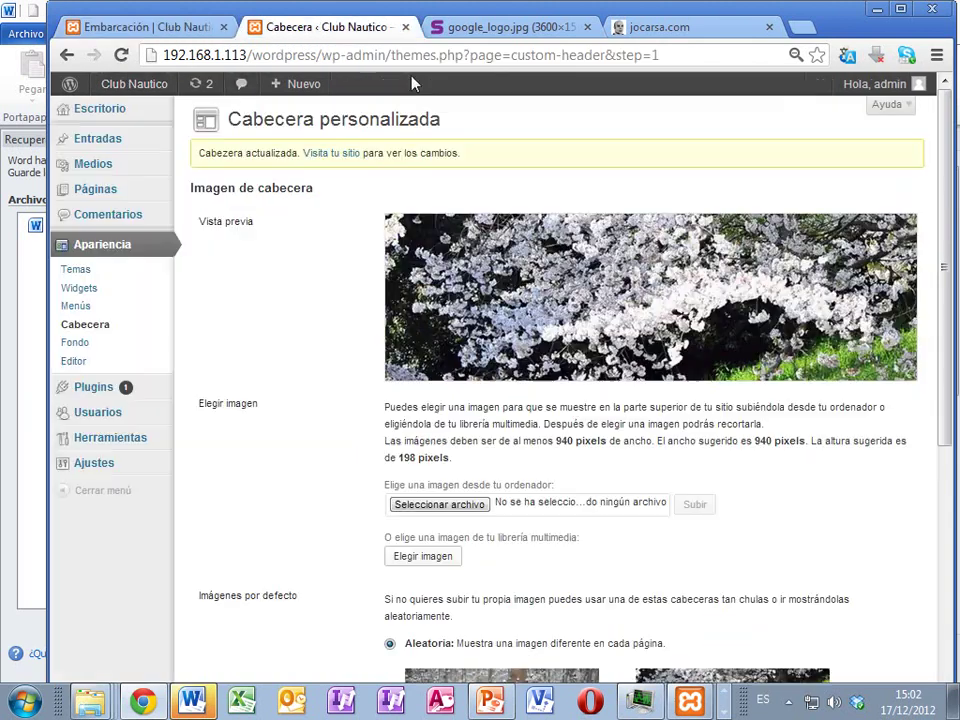
click(805, 27)
text(club )
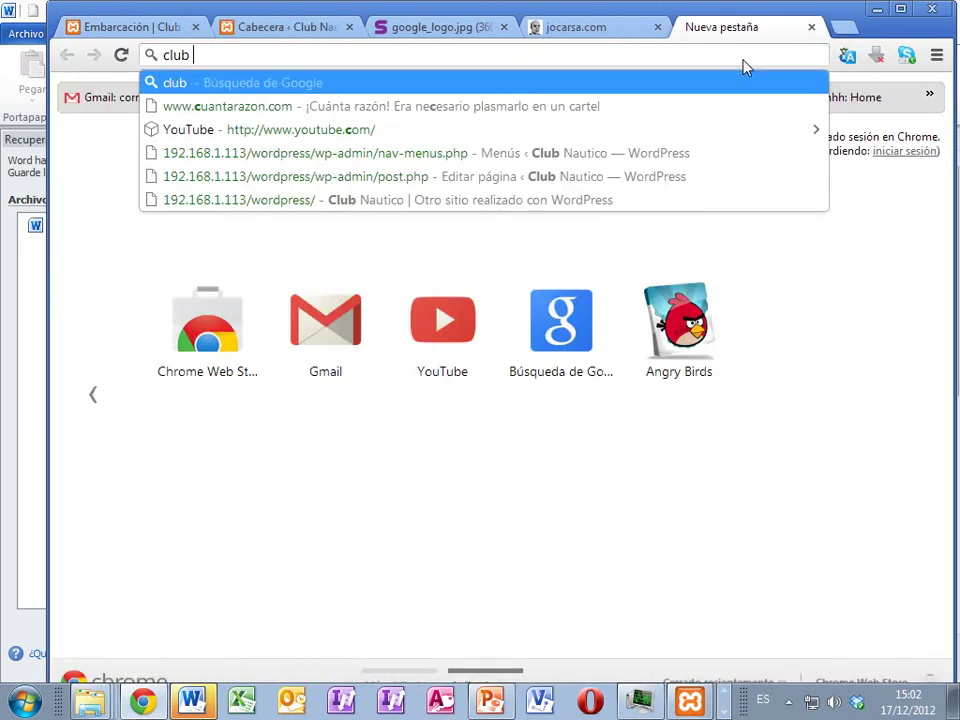
text(naut)
key(BackSpace)
text(uti)
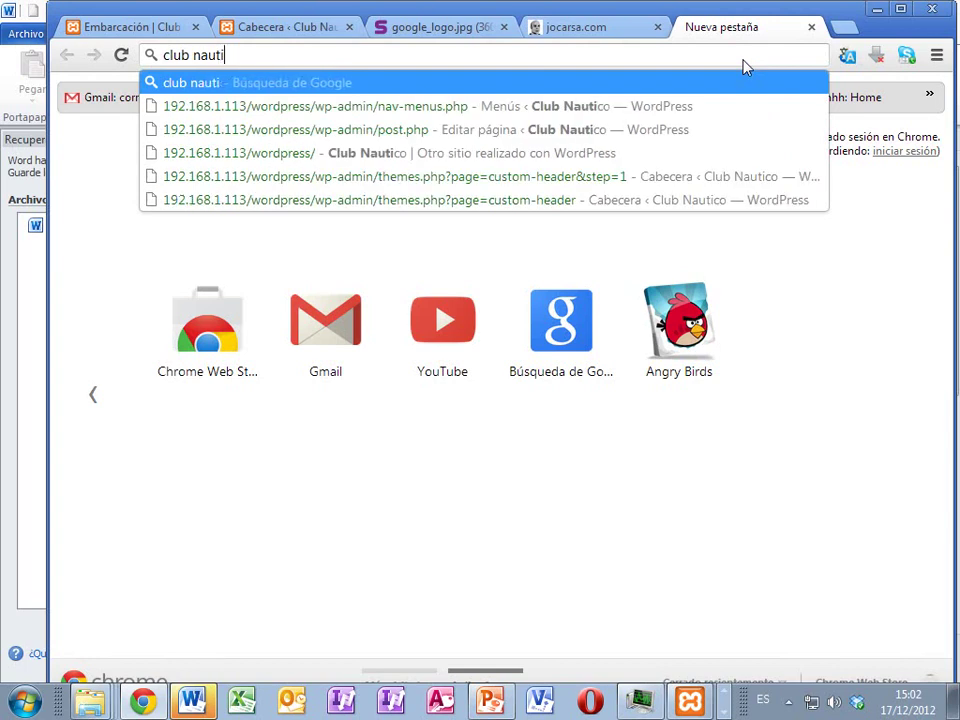
text(co valencia)
key(Return)
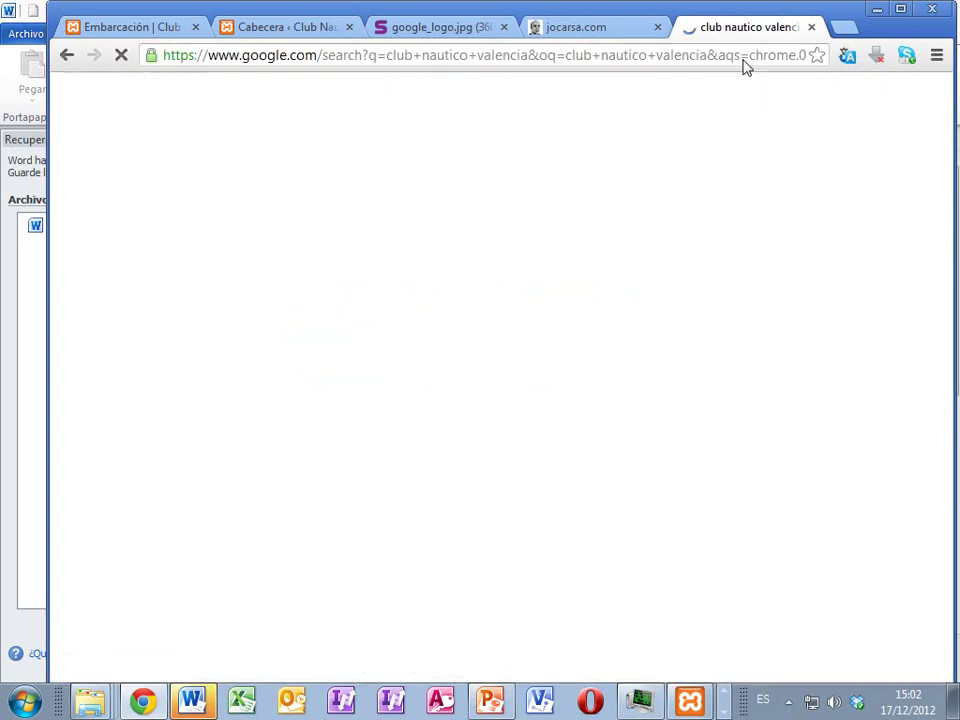
click(243, 86)
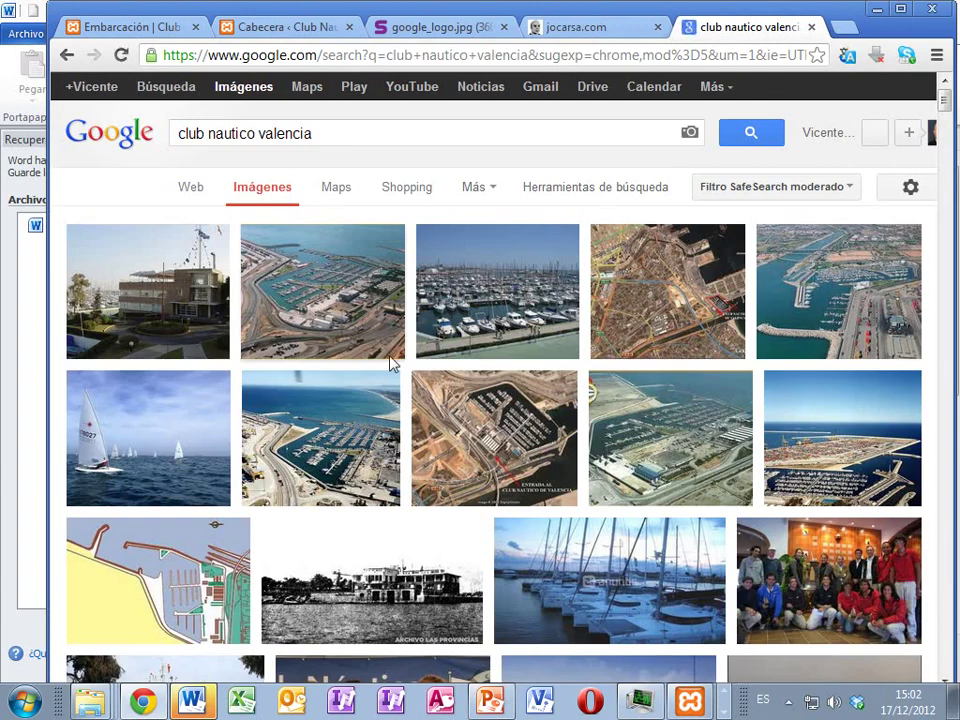
Filter the image search results to the Grande size.
mouse_move(162, 311)
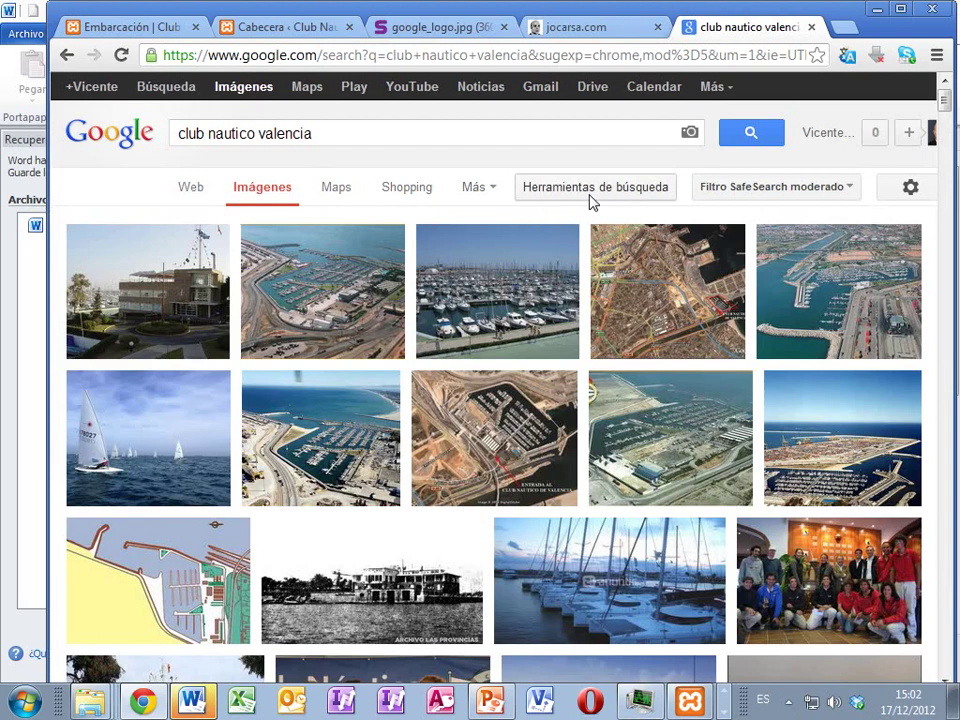
click(630, 197)
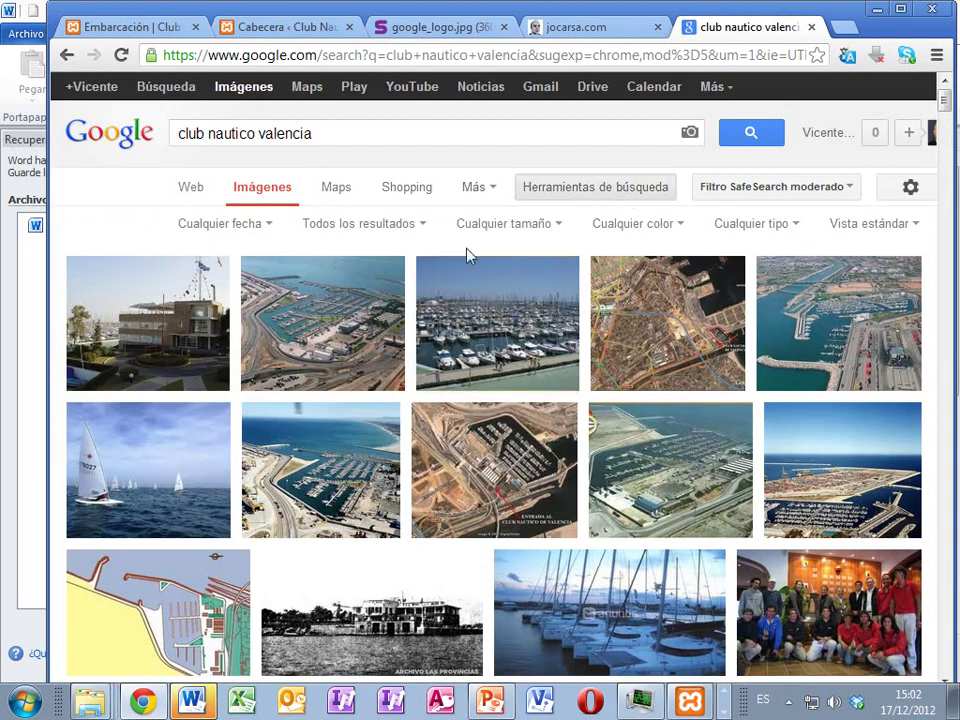
click(522, 224)
click(474, 280)
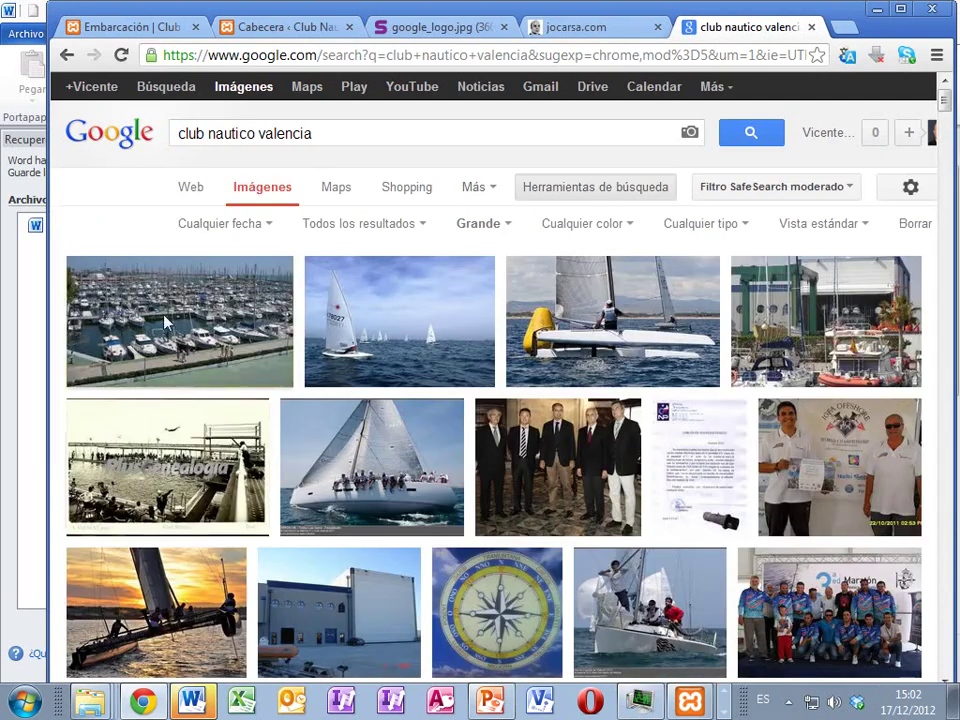
Open the sailboat photo club-nautico-valencia-1024x768.jpg at full size and save it to the Desktop library under that name.
mouse_move(171, 321)
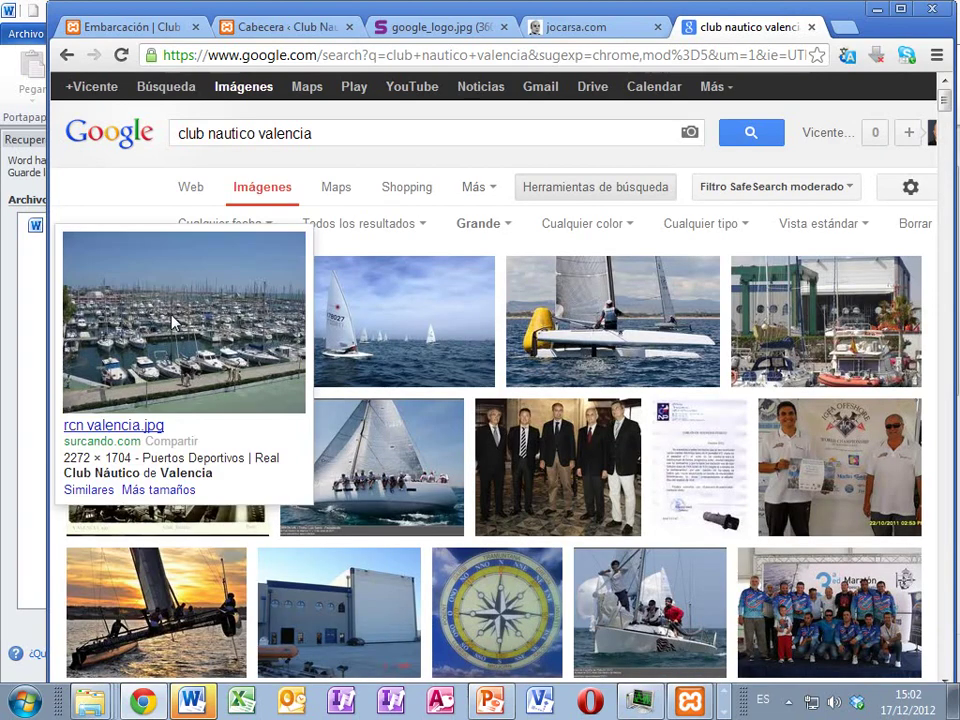
mouse_move(418, 340)
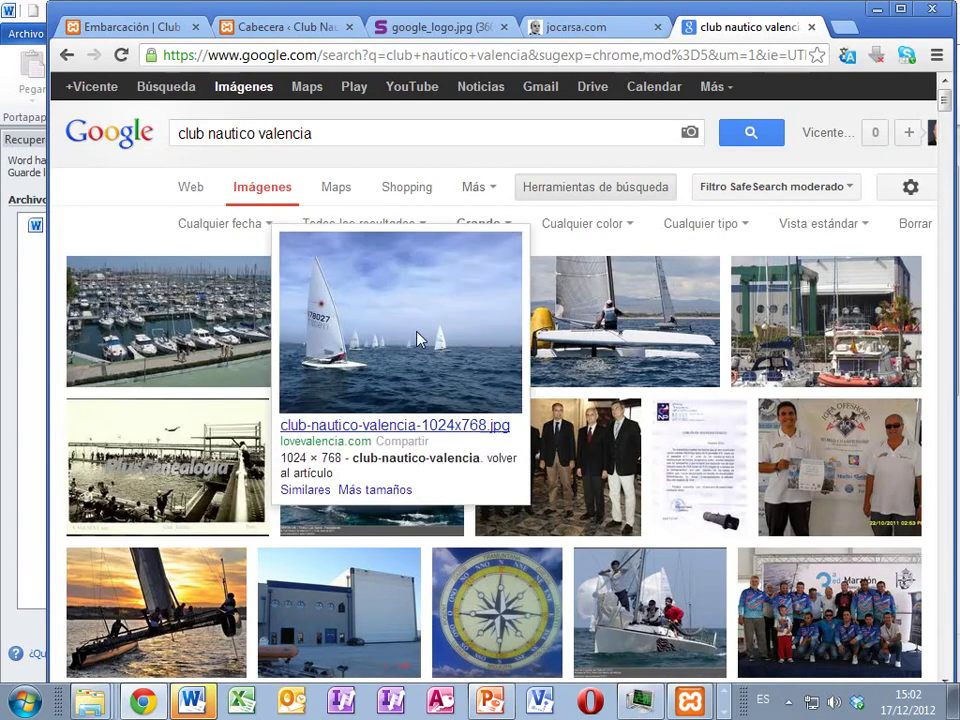
click(418, 340)
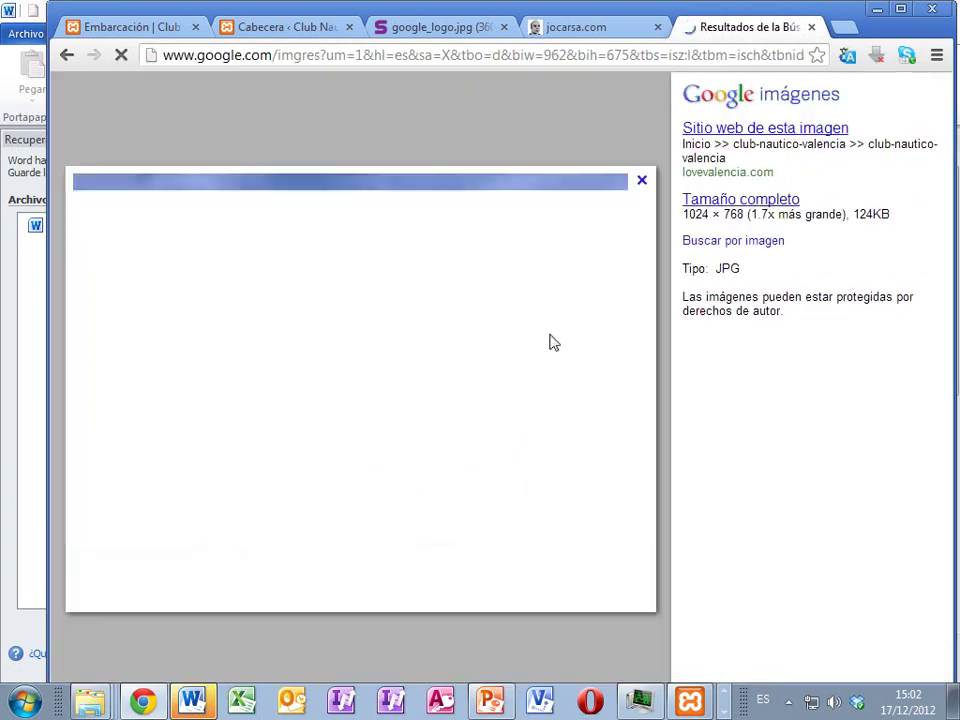
click(722, 218)
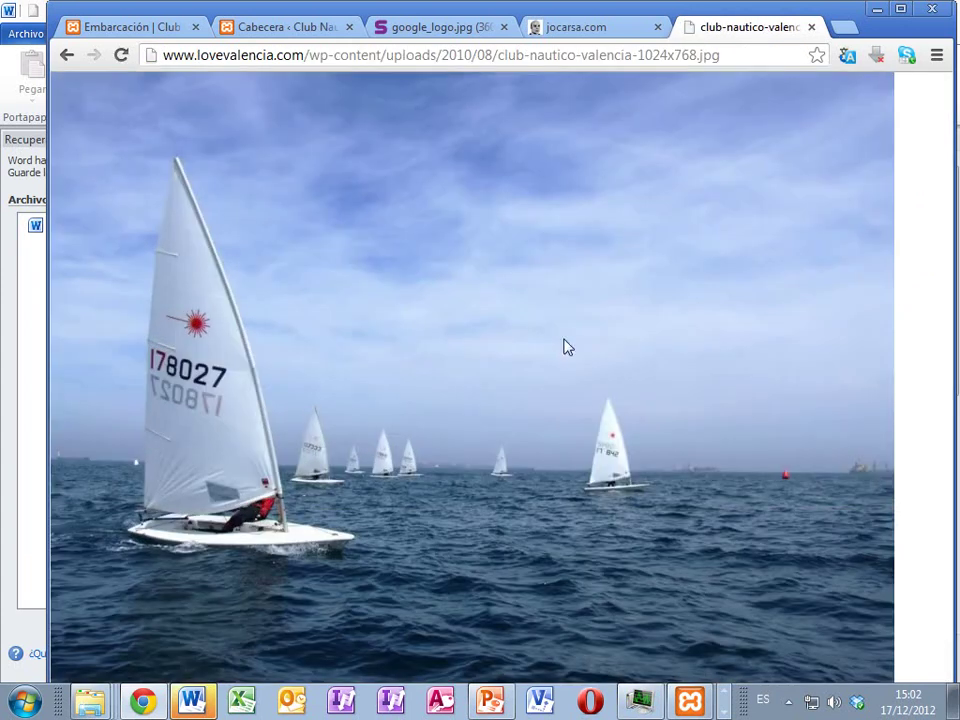
right_click(318, 389)
click(385, 398)
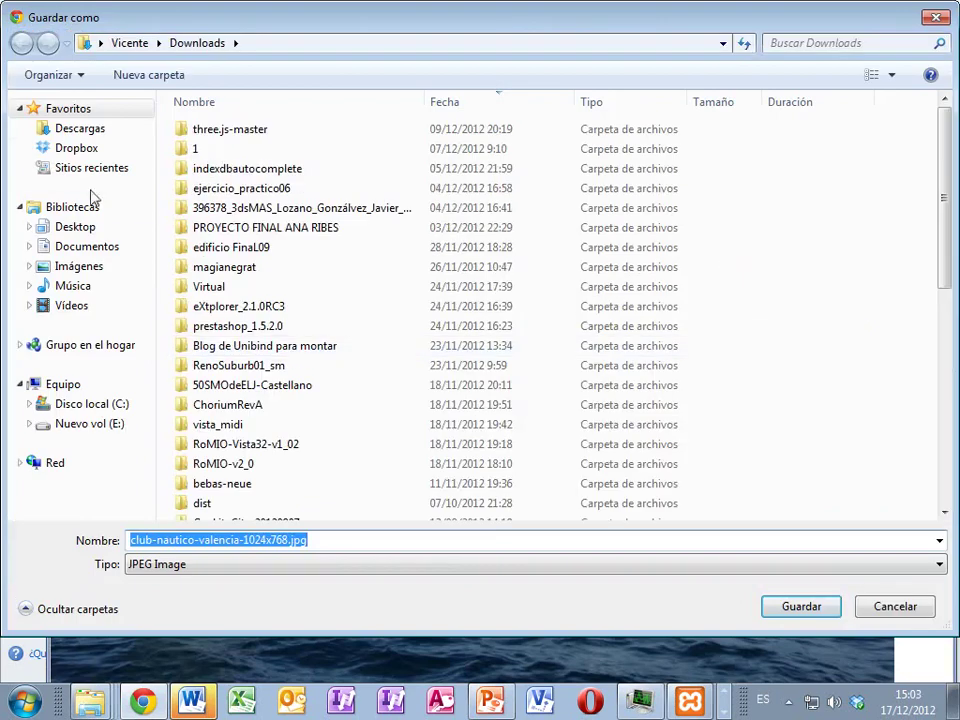
click(88, 226)
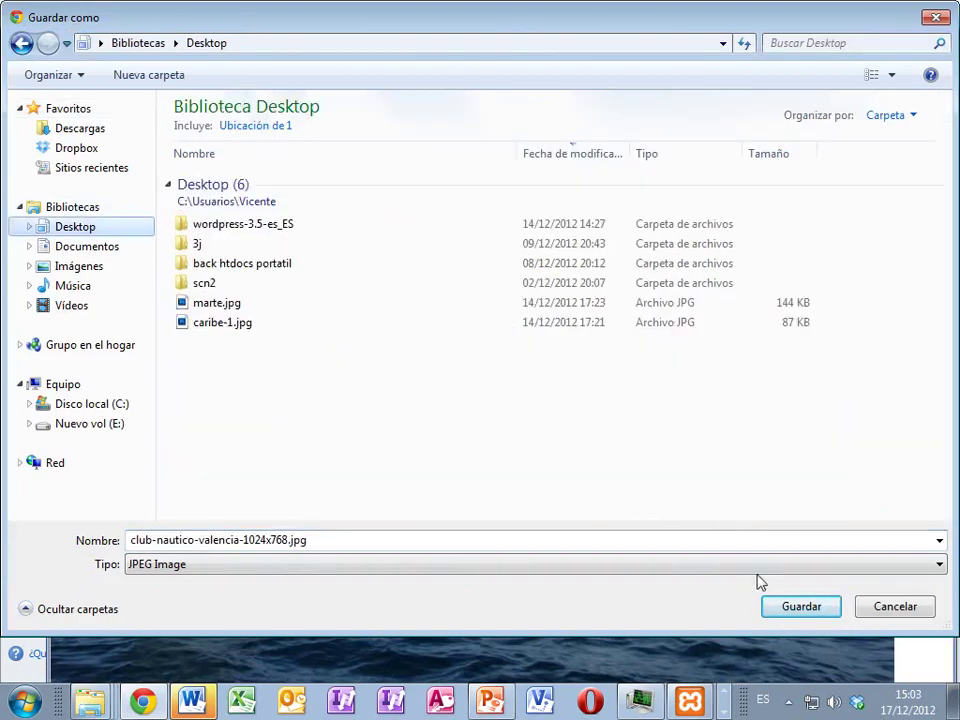
click(799, 607)
Upload club-nautico-valencia-1024x768.jpg from the Desktop as the custom header image in WordPress.
click(120, 30)
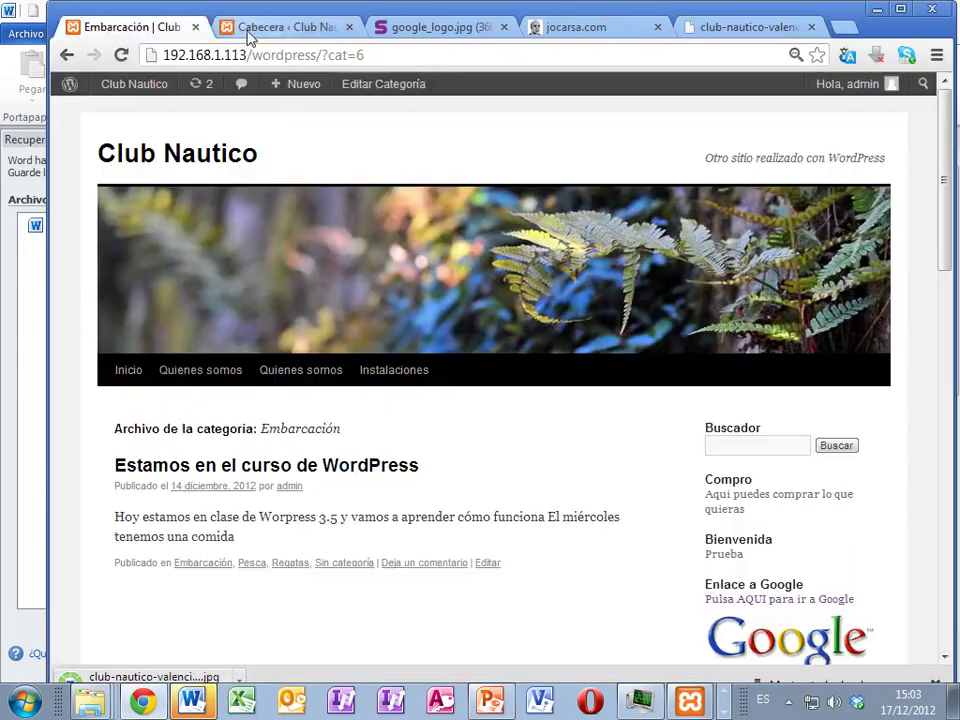
click(280, 27)
click(439, 504)
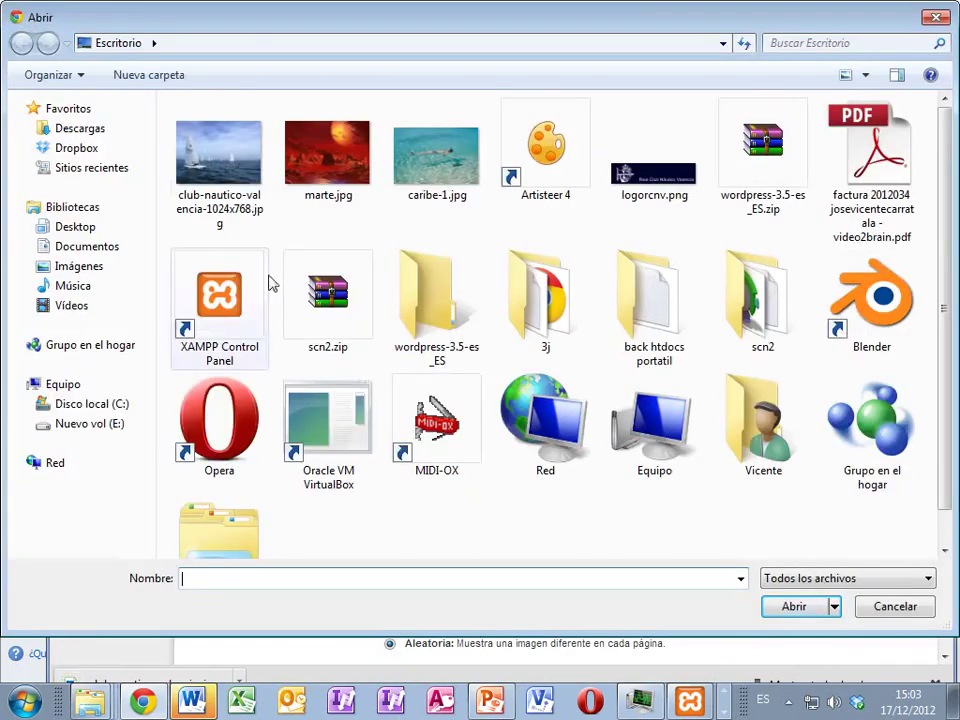
click(80, 232)
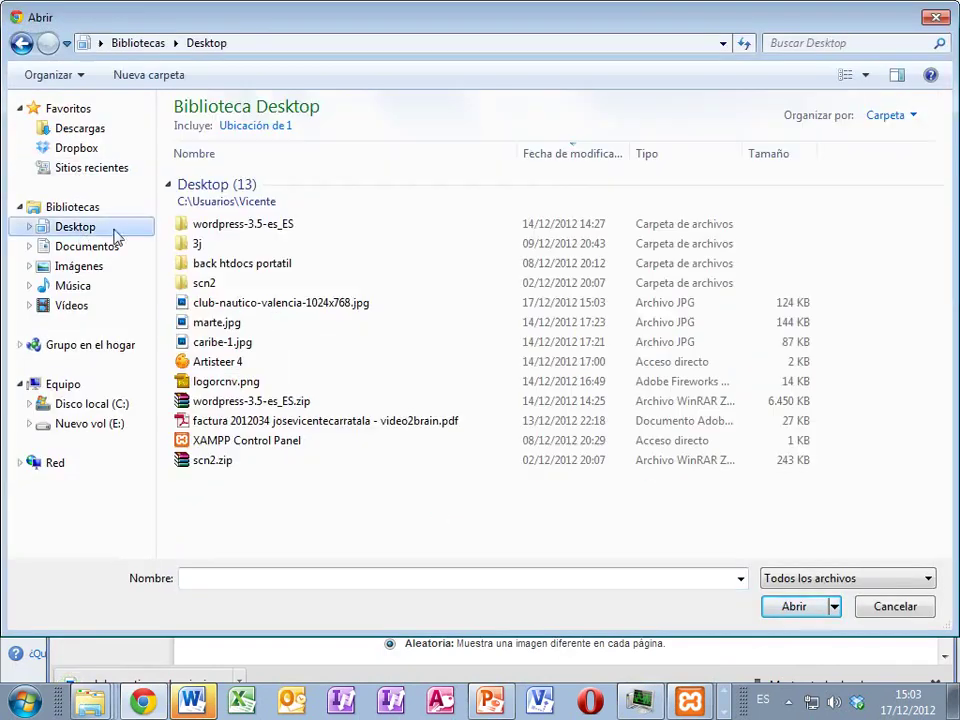
click(274, 306)
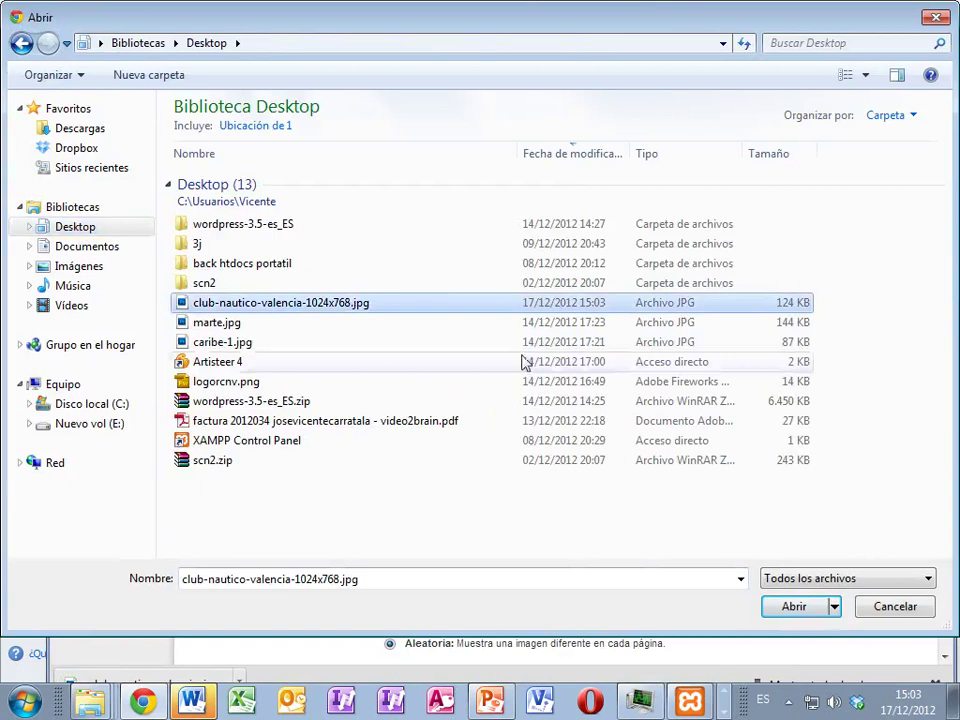
click(791, 612)
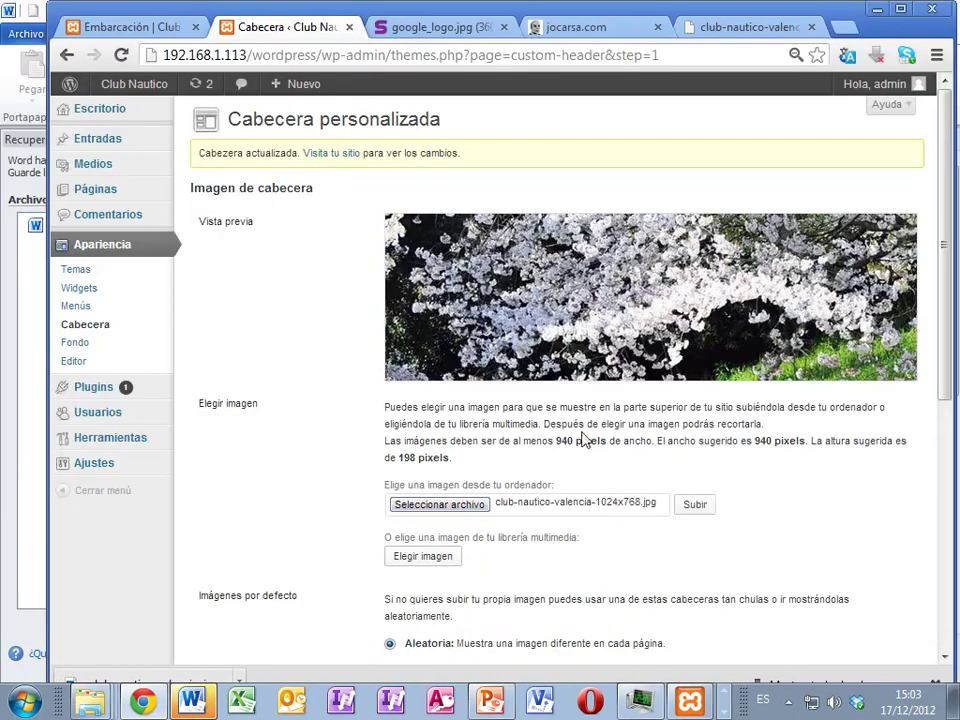
click(694, 505)
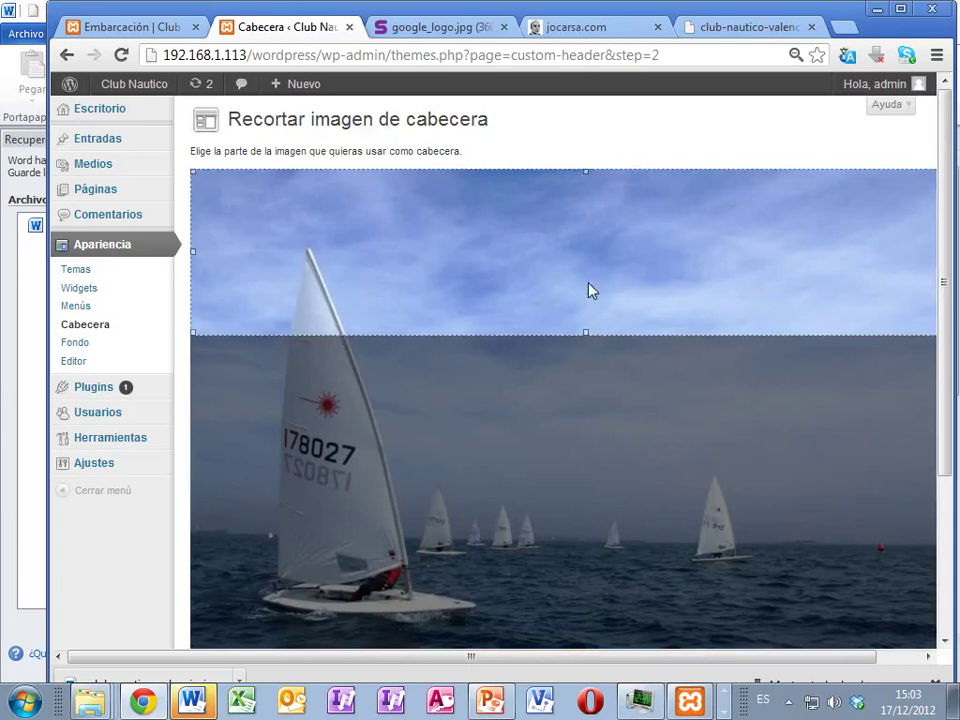
Move the crop area down over the sailboats' hulls and the horizon, and publish the cropped header image.
drag(589, 289, 585, 545)
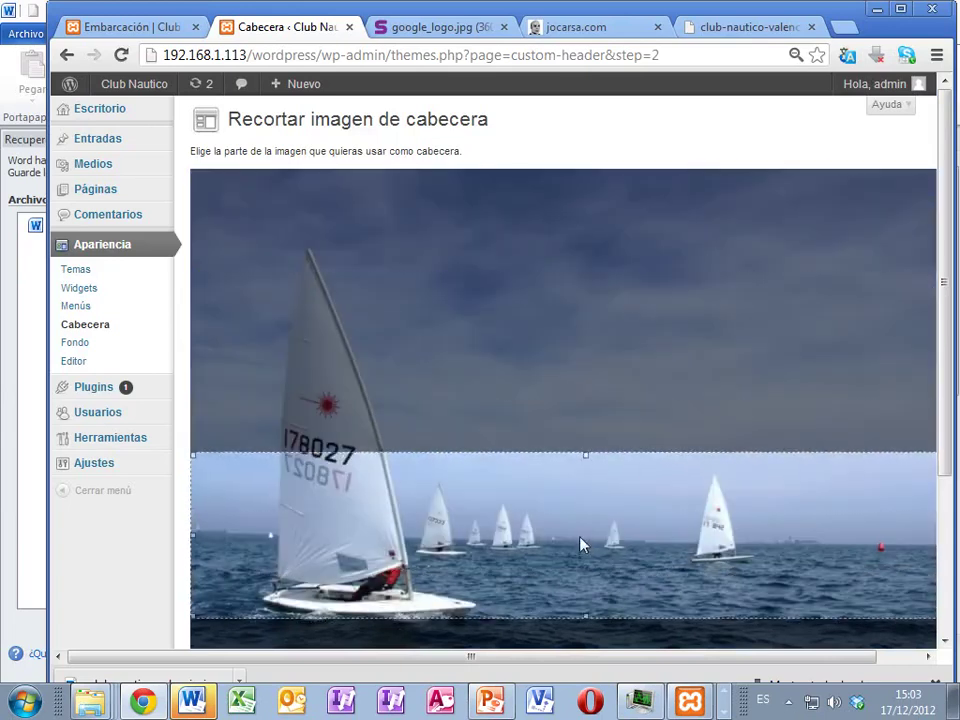
scroll(572, 381, down, 2)
scroll(572, 381, down, 2)
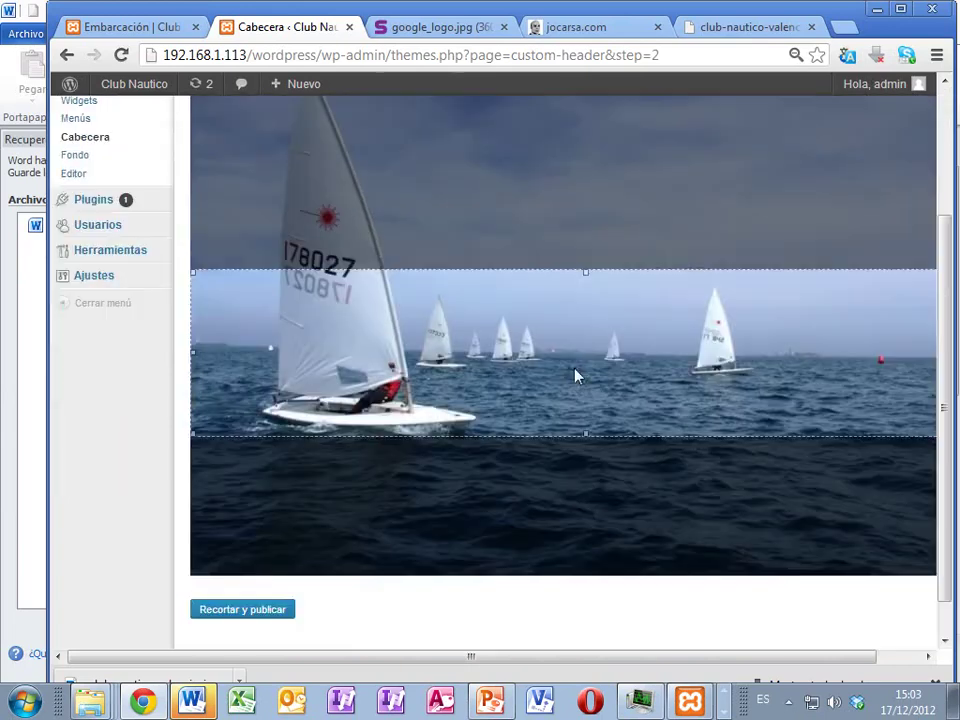
click(264, 617)
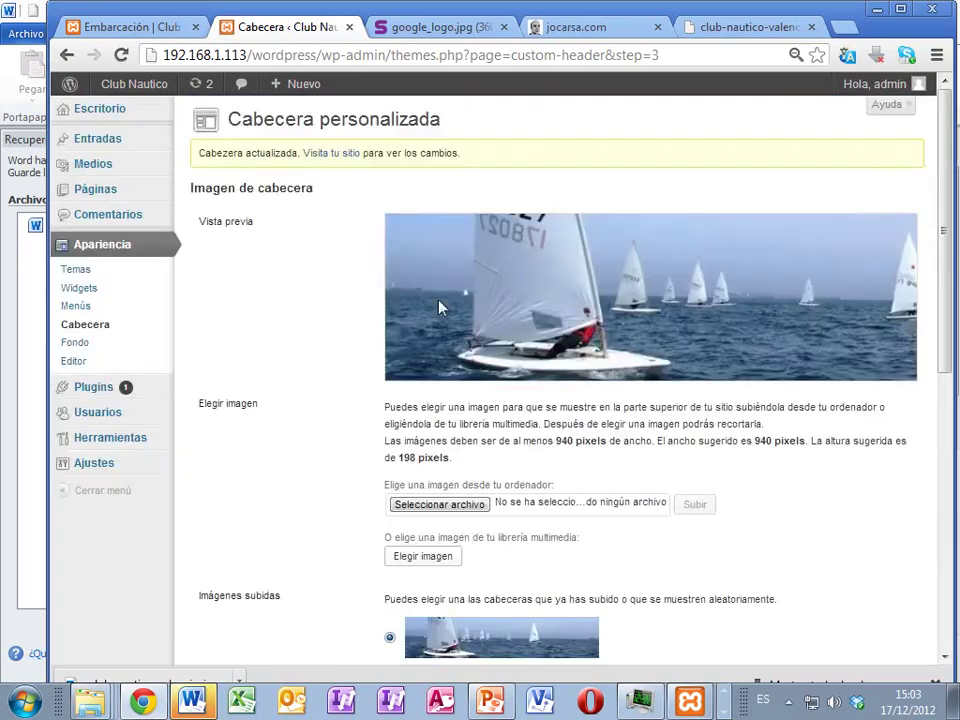
scroll(438, 307, down, 4)
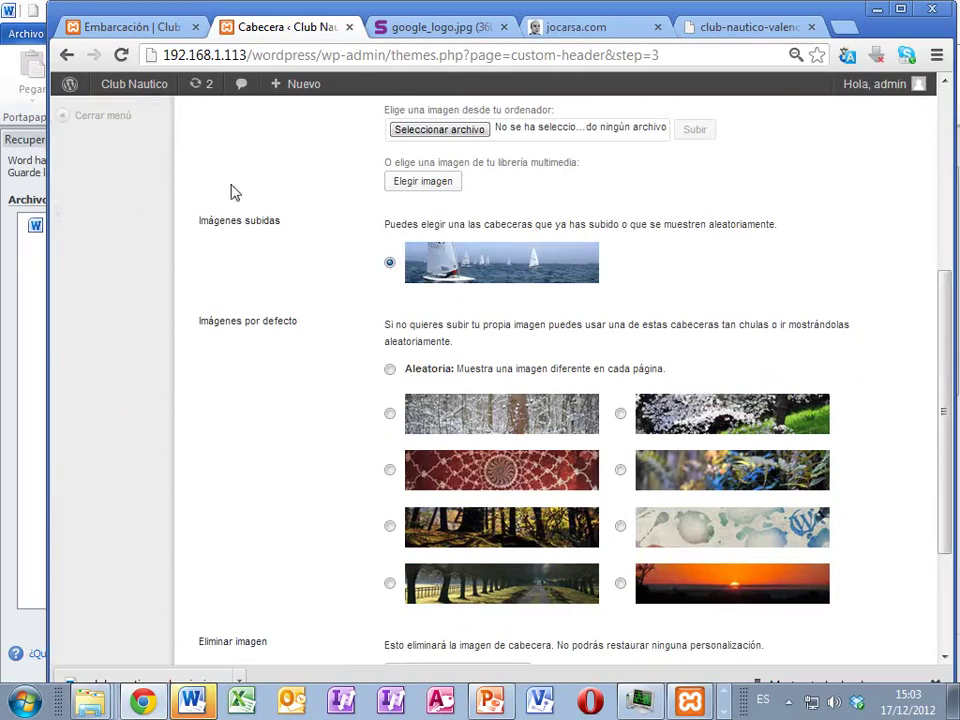
Reload the public Embarcación category page and check the published header image.
click(110, 28)
click(121, 55)
mouse_move(101, 177)
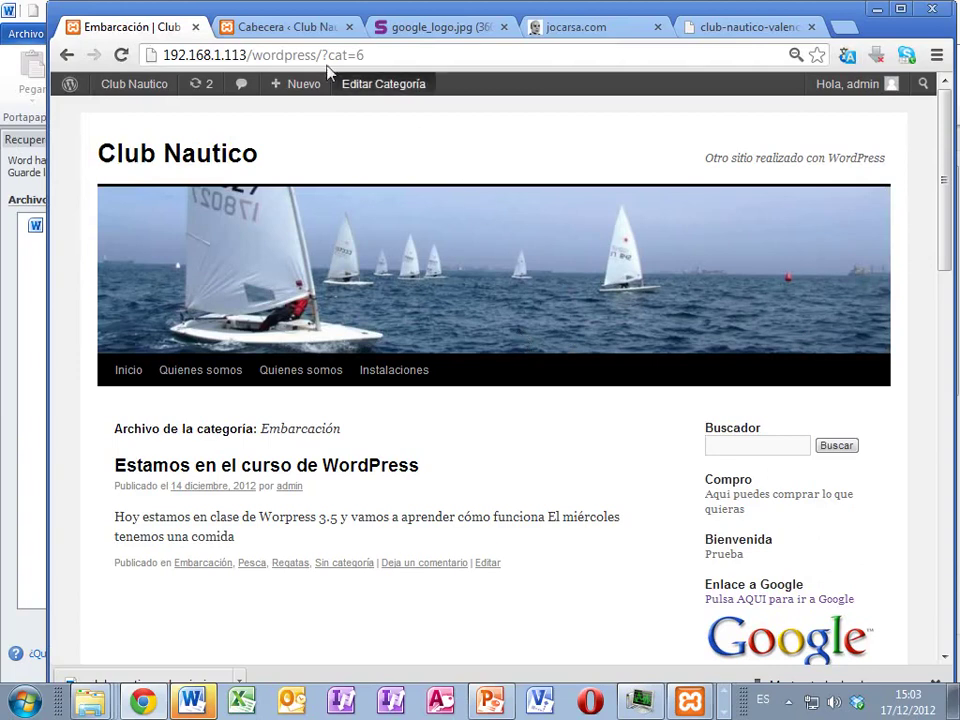
Return to the Cabecera settings, review the header image options and save the changes.
click(262, 28)
scroll(240, 438, down, 3)
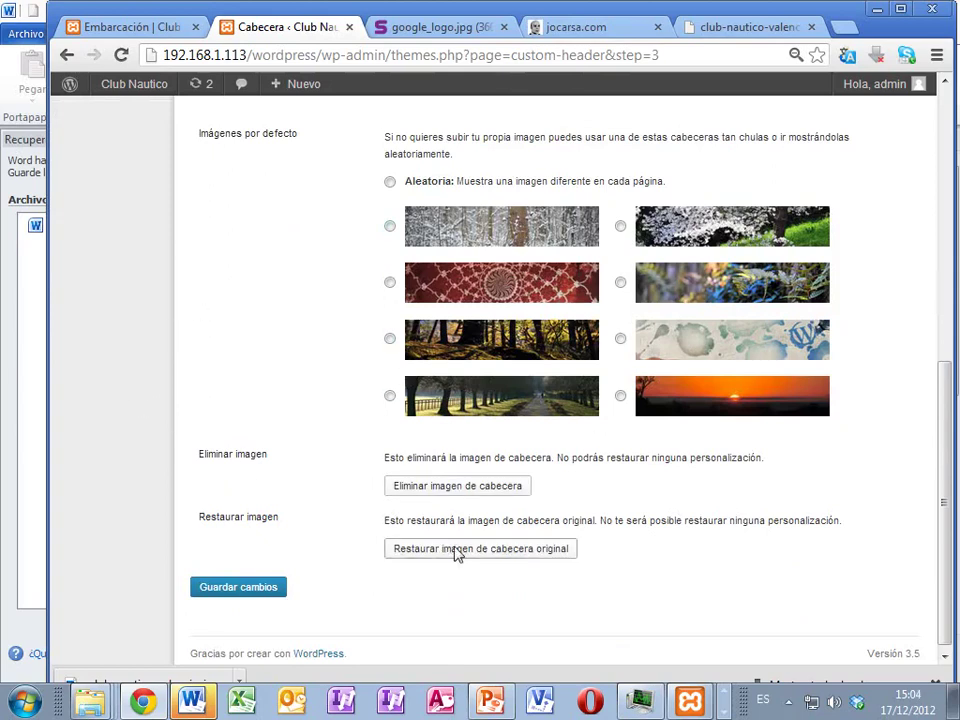
scroll(268, 512, up, 1)
scroll(268, 512, down, 1)
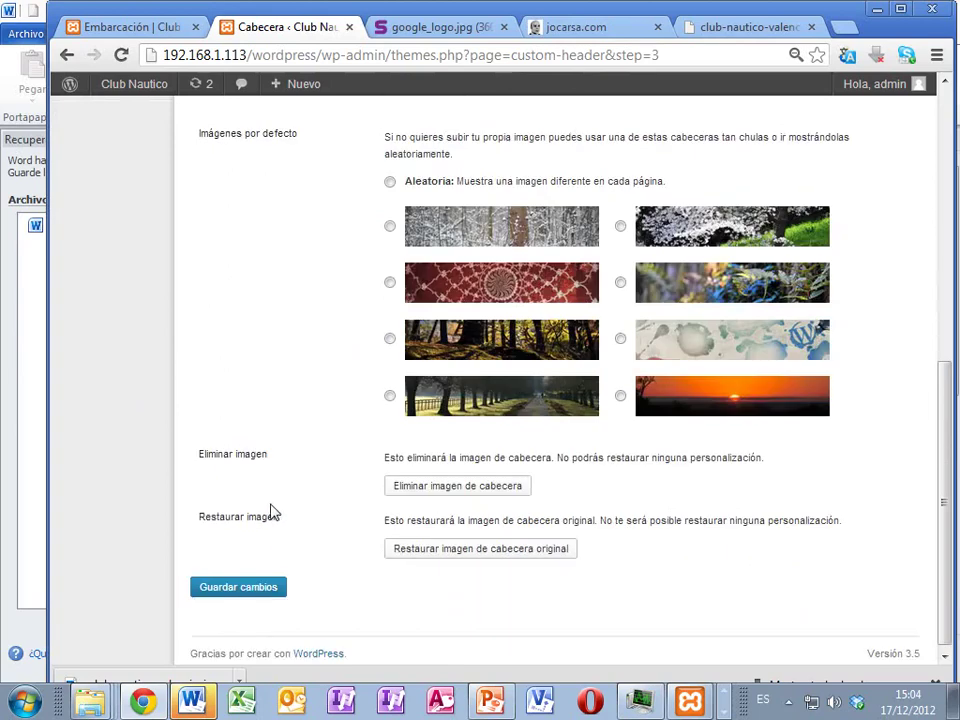
click(251, 589)
click(192, 701)
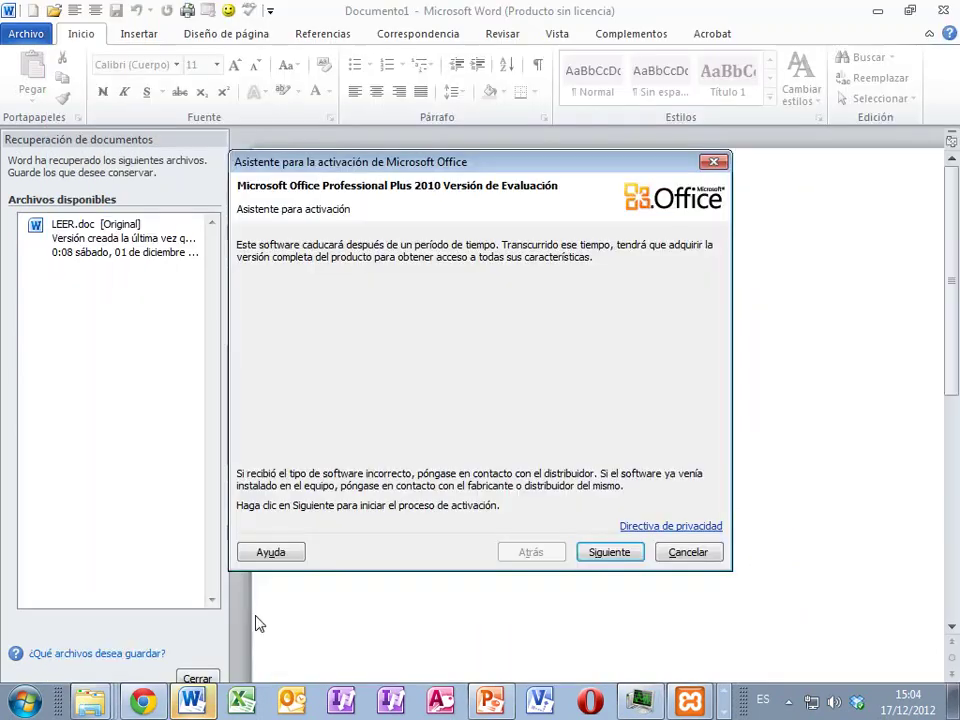
click(685, 552)
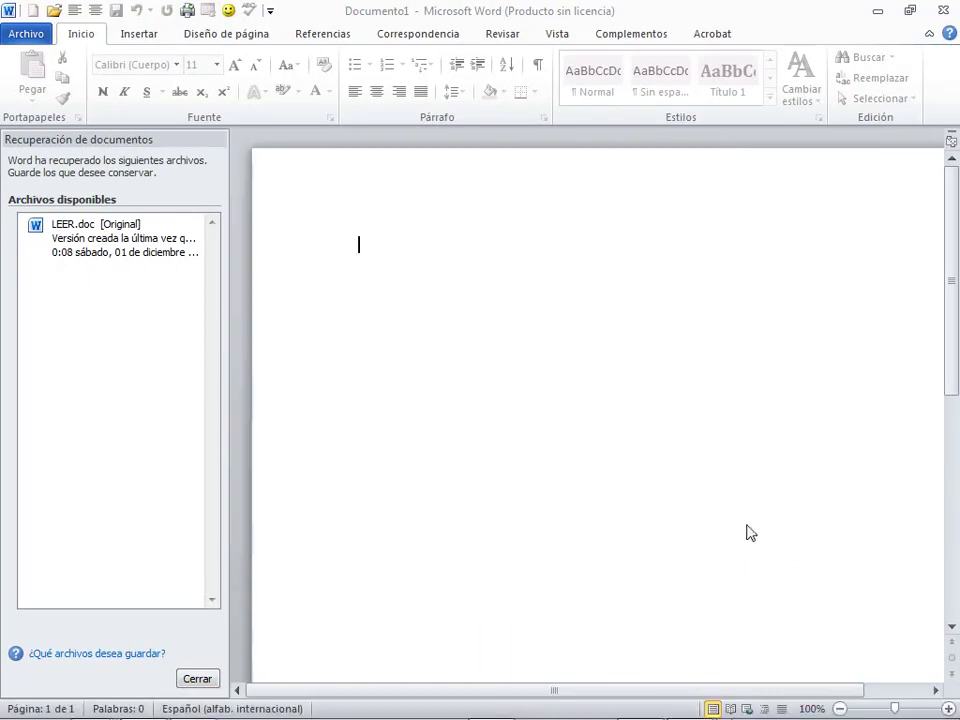
click(878, 13)
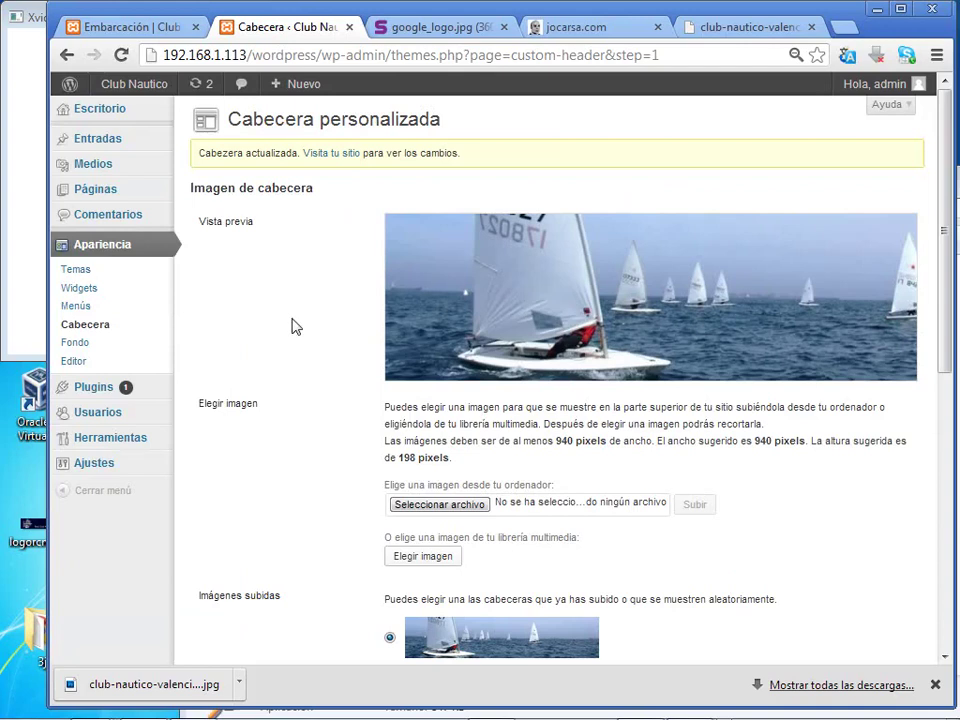
Open the Fondo settings under Apariencia and upload club-nautico-valencia-1024x768.jpg from the computer as the background image.
scroll(293, 326, down, 1)
scroll(291, 326, up, 1)
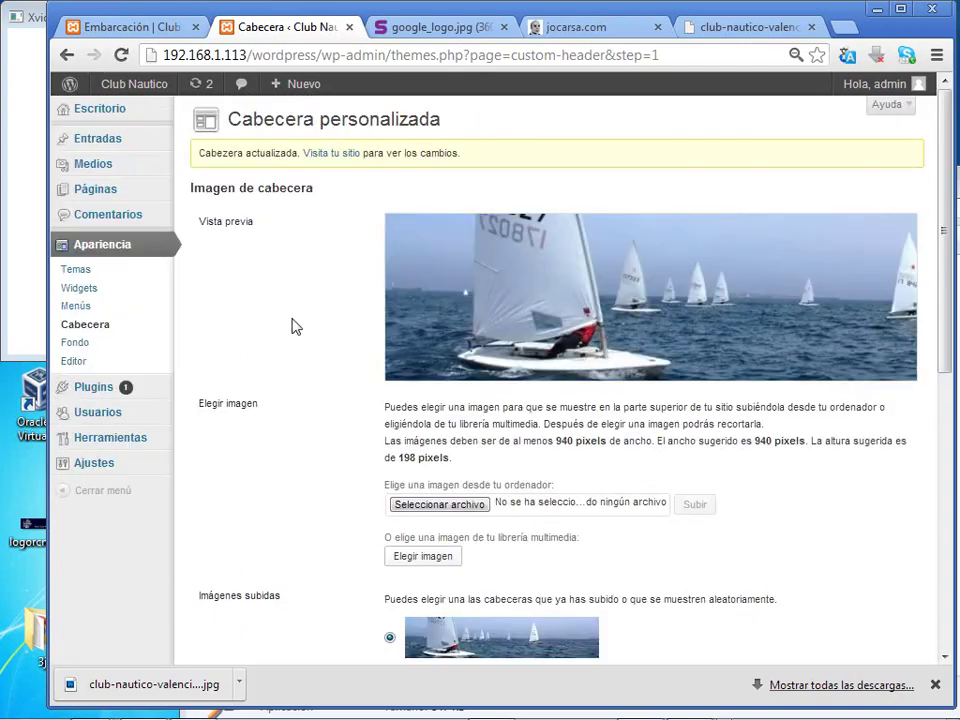
click(78, 343)
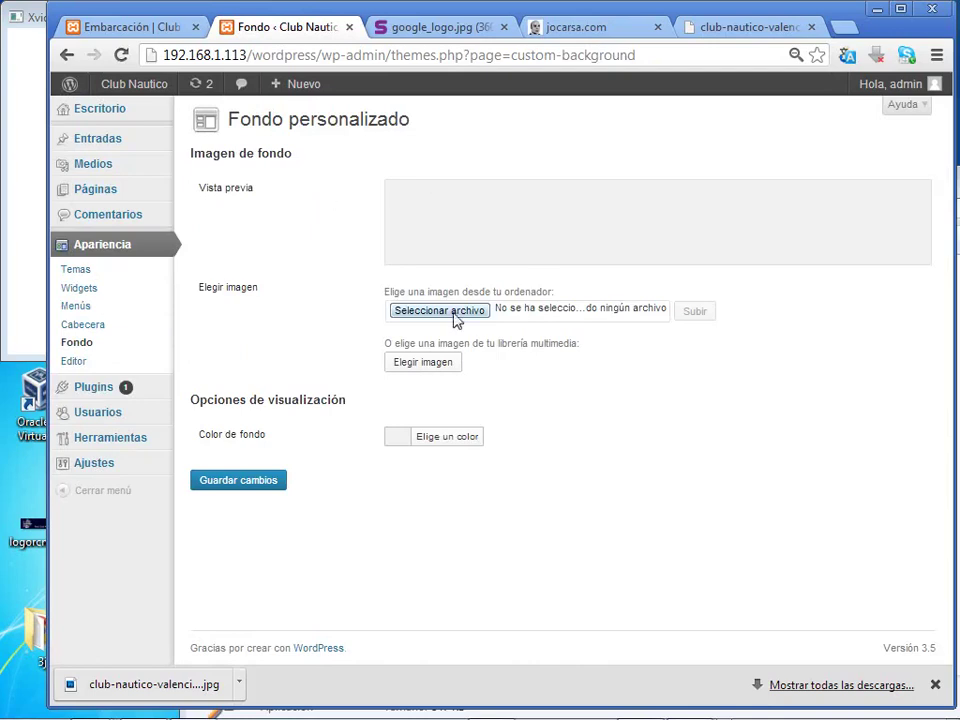
click(439, 311)
double_click(220, 160)
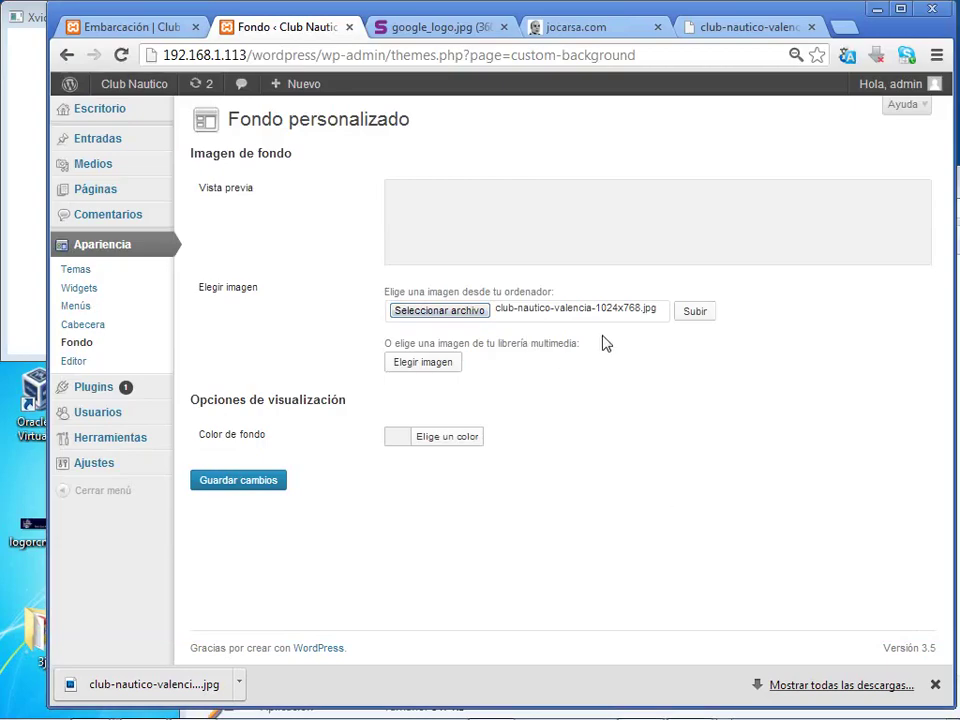
click(701, 313)
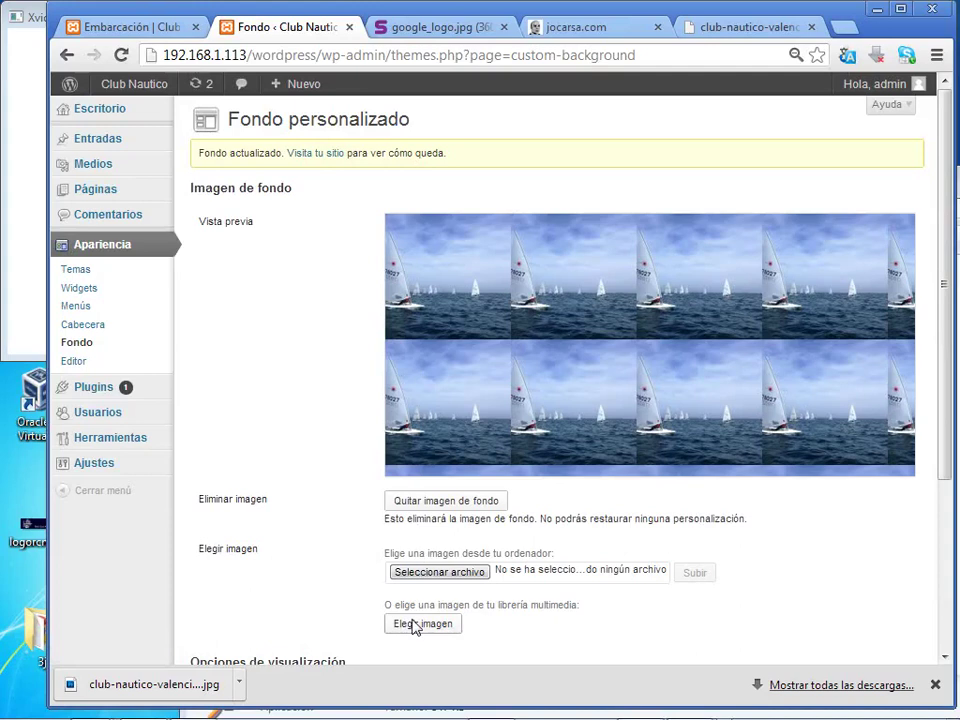
Set the background image's position to Centrar in the display options.
scroll(560, 410, down, 2)
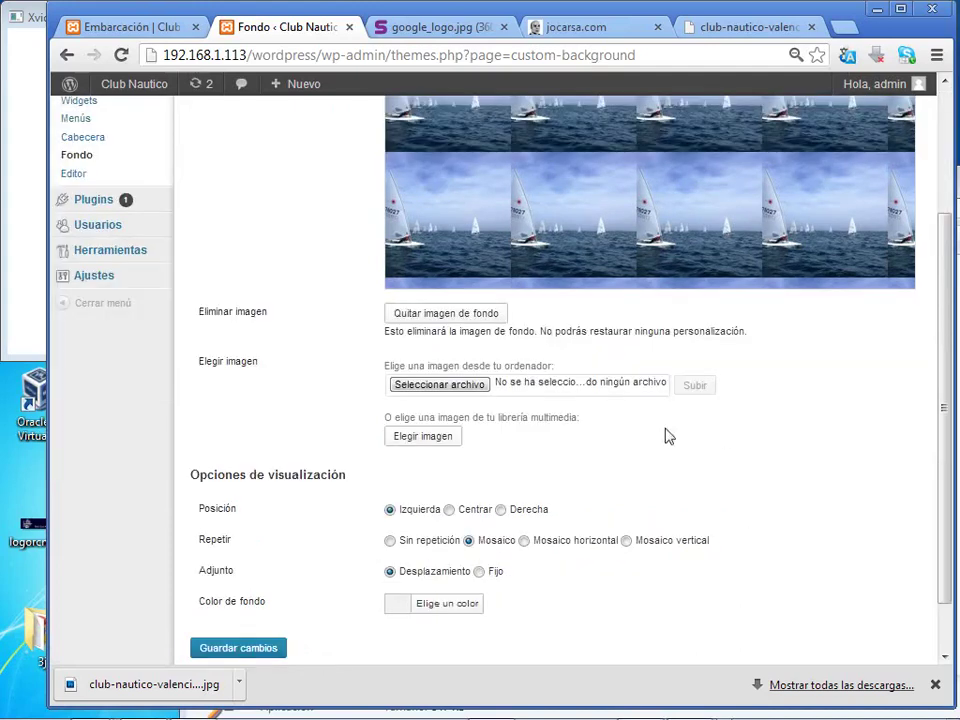
scroll(713, 416, down, 1)
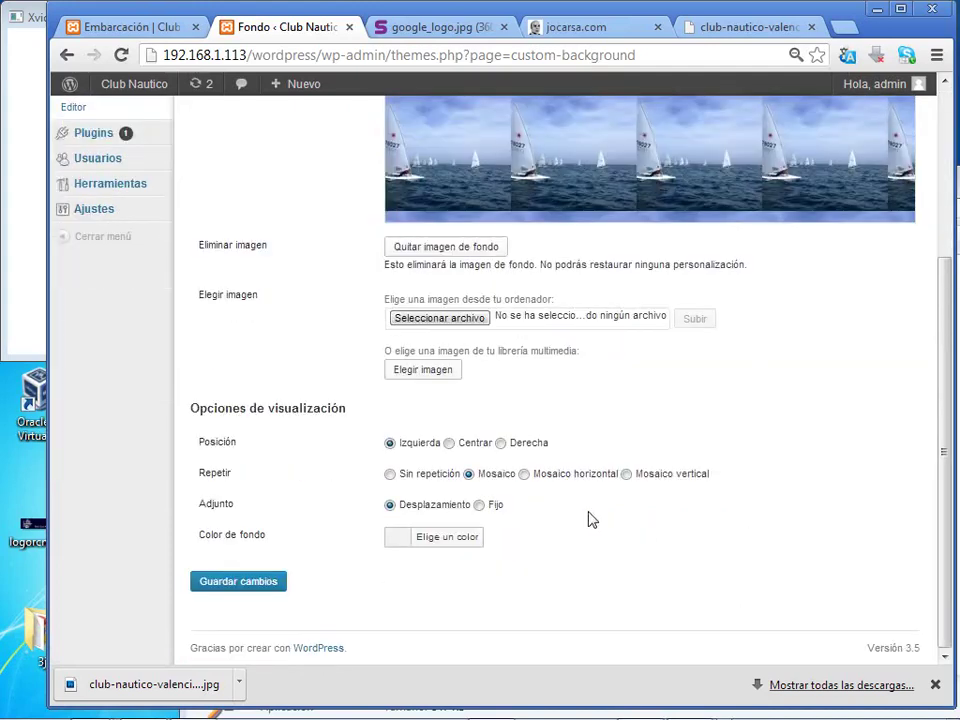
scroll(610, 500, up, 2)
scroll(540, 520, down, 1)
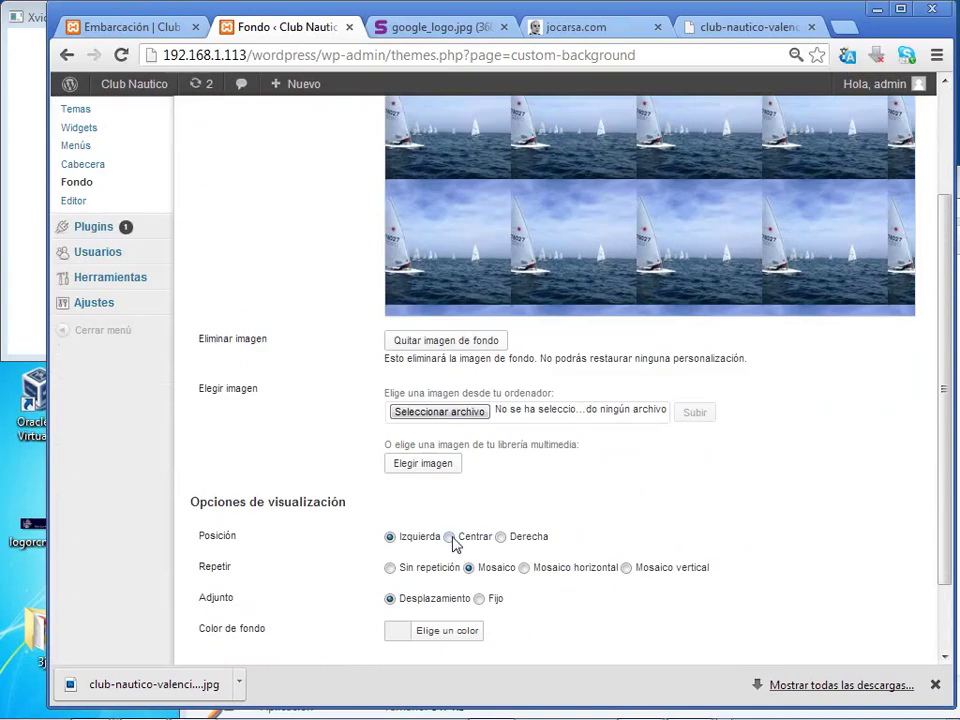
click(450, 537)
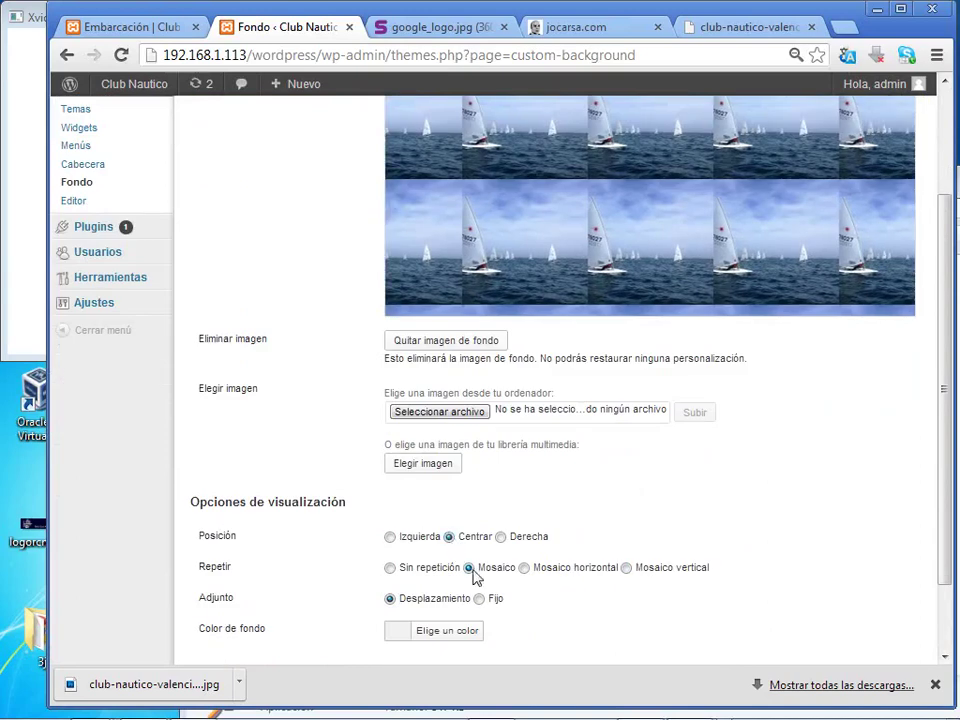
Try the Sin repetición, Mosaico horizontal and Mosaico vertical repeat options for the background and return to Mosaico.
click(391, 568)
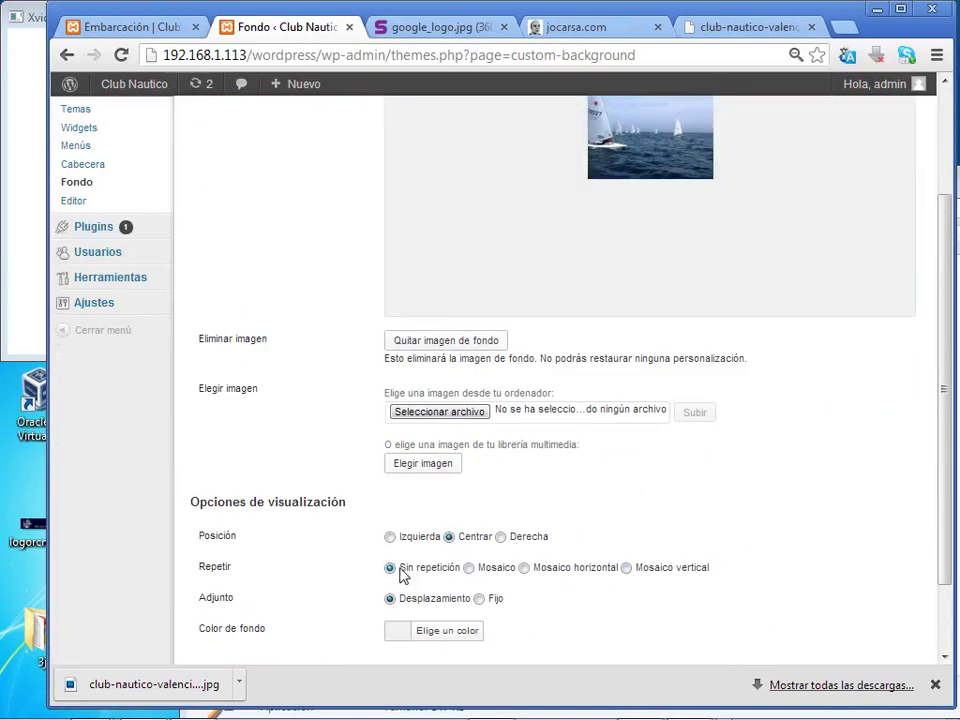
click(470, 570)
click(538, 572)
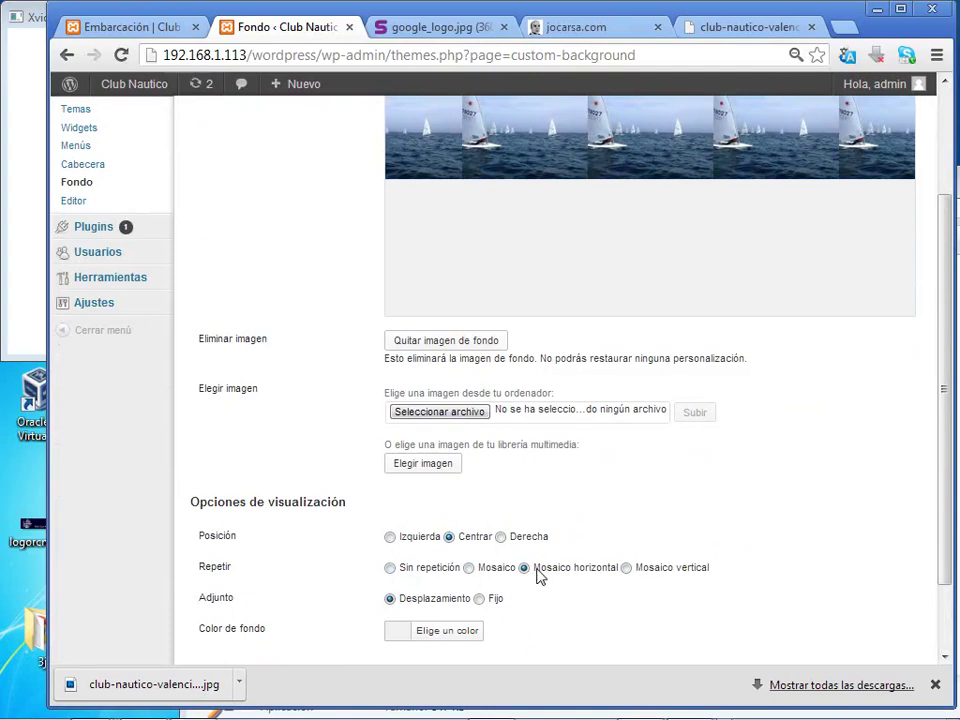
click(627, 568)
click(412, 568)
click(480, 569)
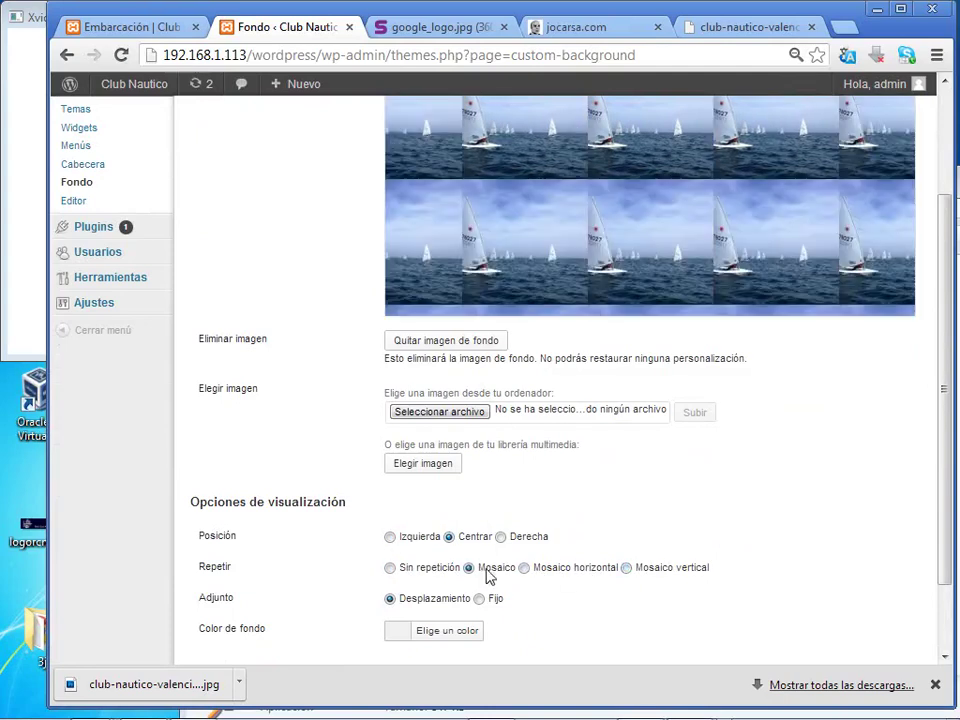
Set the background image's attachment to Fijo and save the changes.
scroll(540, 612, down, 2)
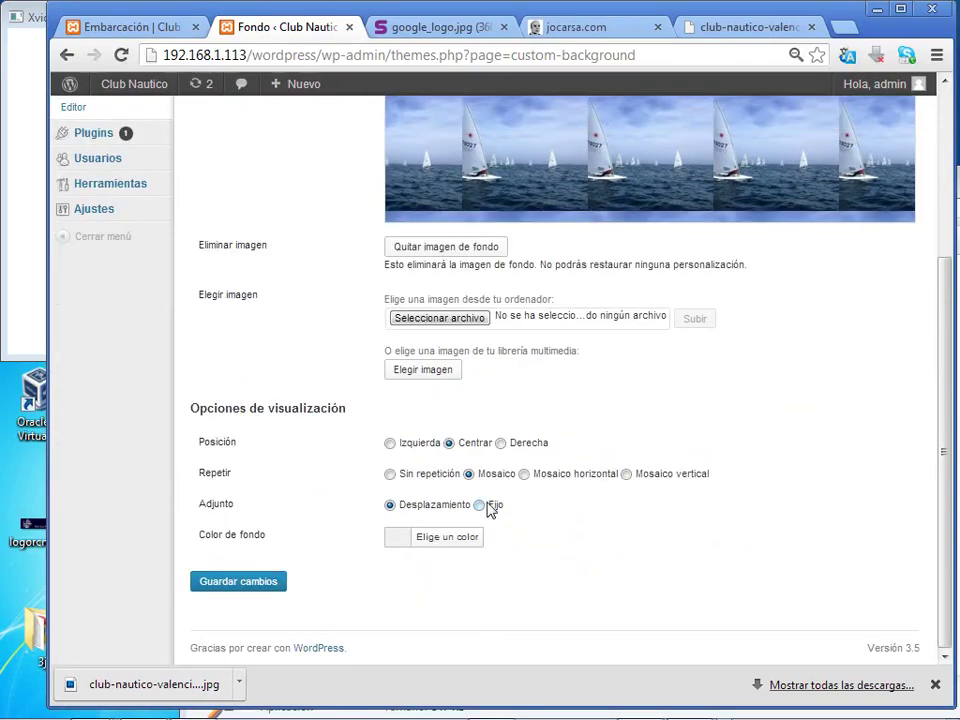
click(480, 505)
click(251, 580)
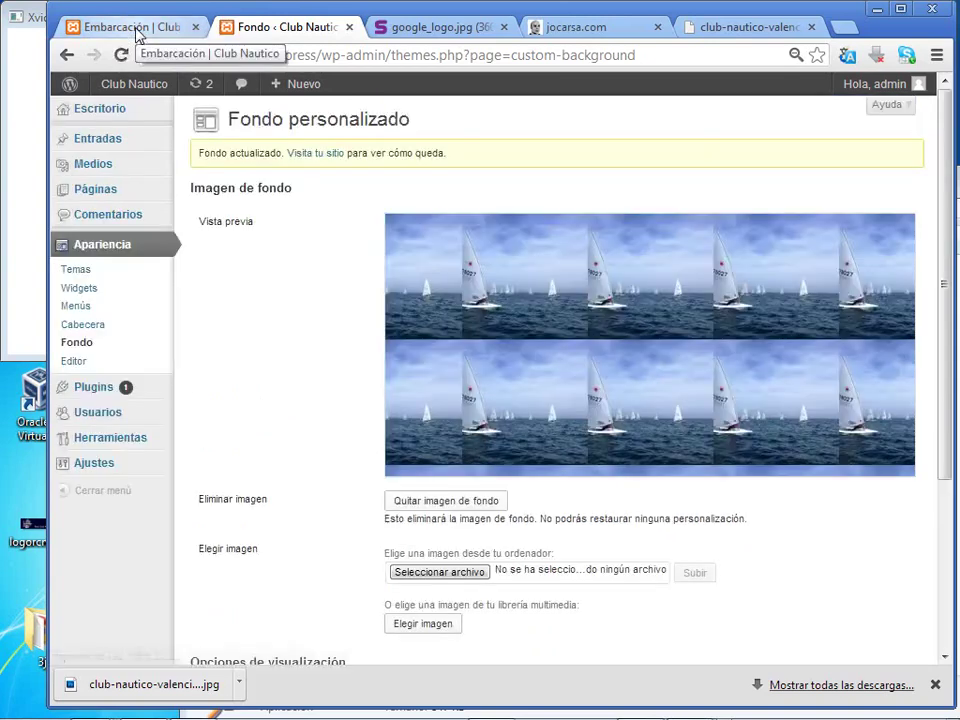
Reload the public Embarcación page and examine how the sailing photo background behaves around the content.
click(125, 27)
click(121, 55)
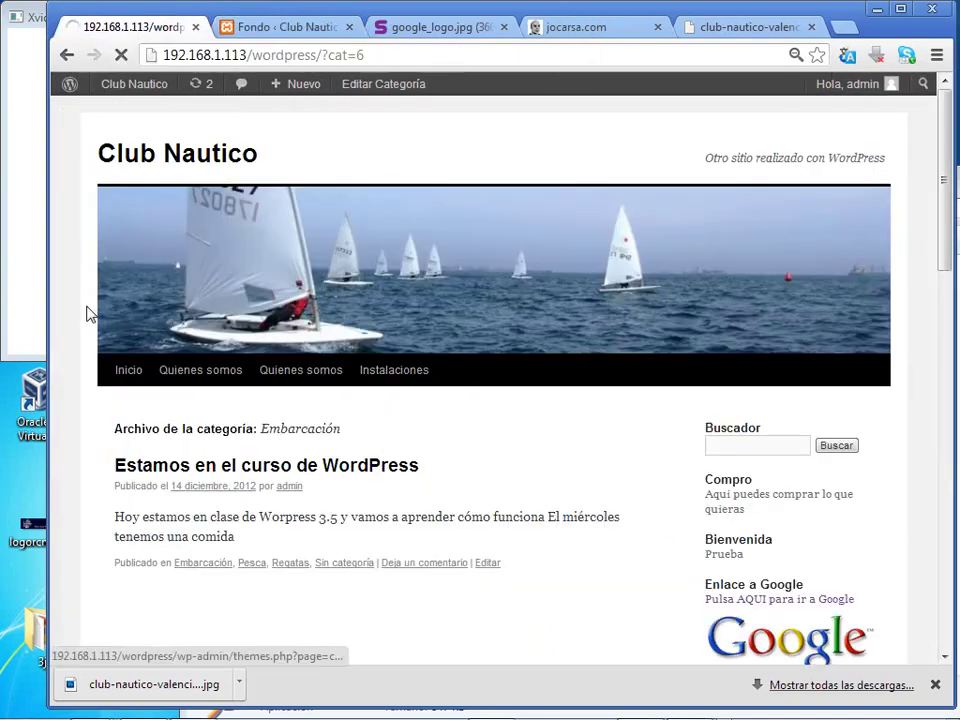
scroll(94, 309, down, 5)
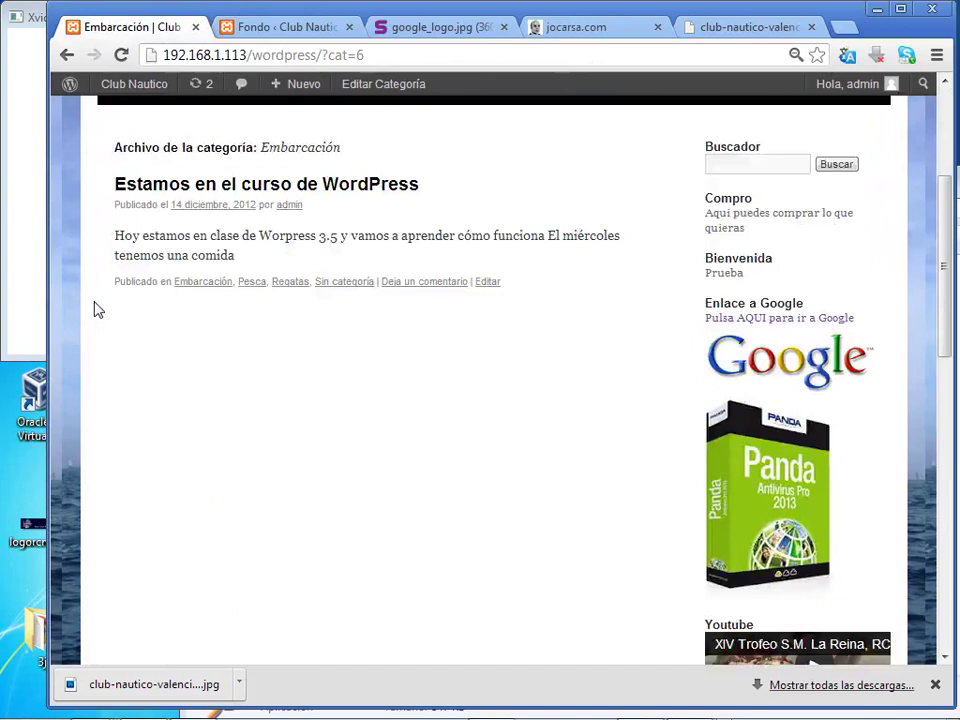
scroll(820, 385, up, 3)
key(ctrl+minus)
key(ctrl+minus)
key(ctrl+minus)
key(ctrl+minus)
scroll(885, 300, up, 3)
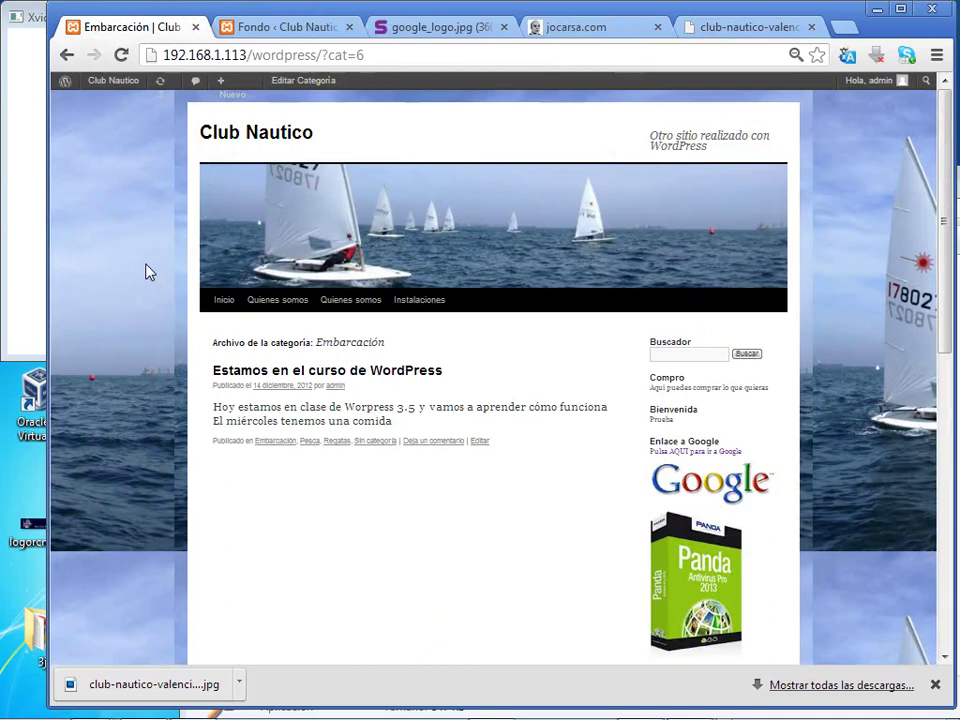
mouse_move(110, 80)
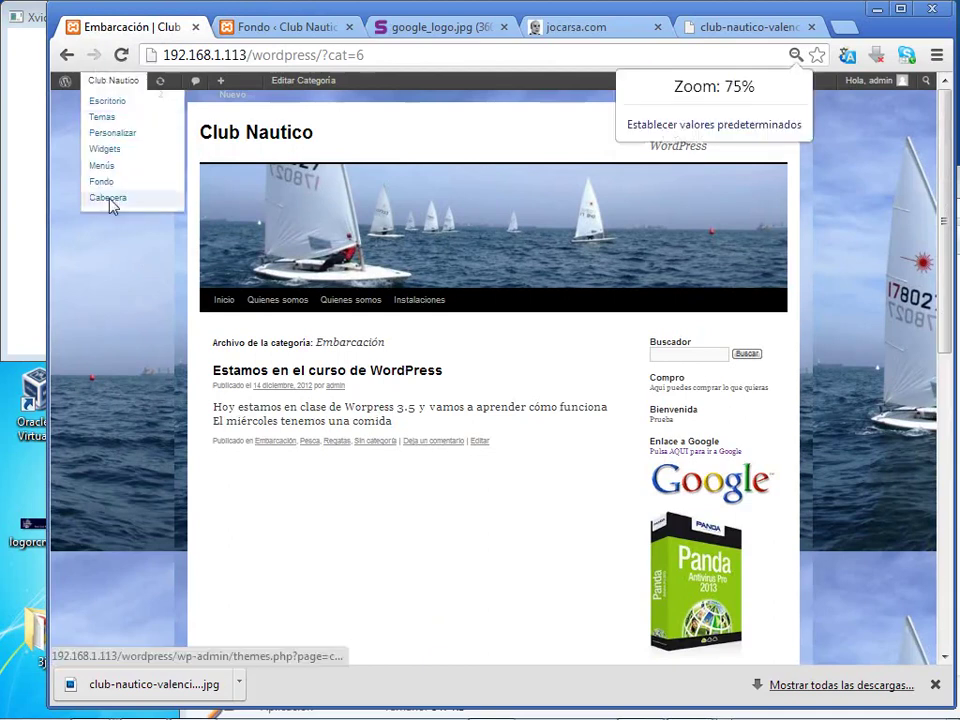
key(ctrl+plus)
key(ctrl+plus)
Switch to PowerPoint, open the recent presentation WEB.pptx, look over its web page mock-up and return to the browser.
mouse_move(603, 712)
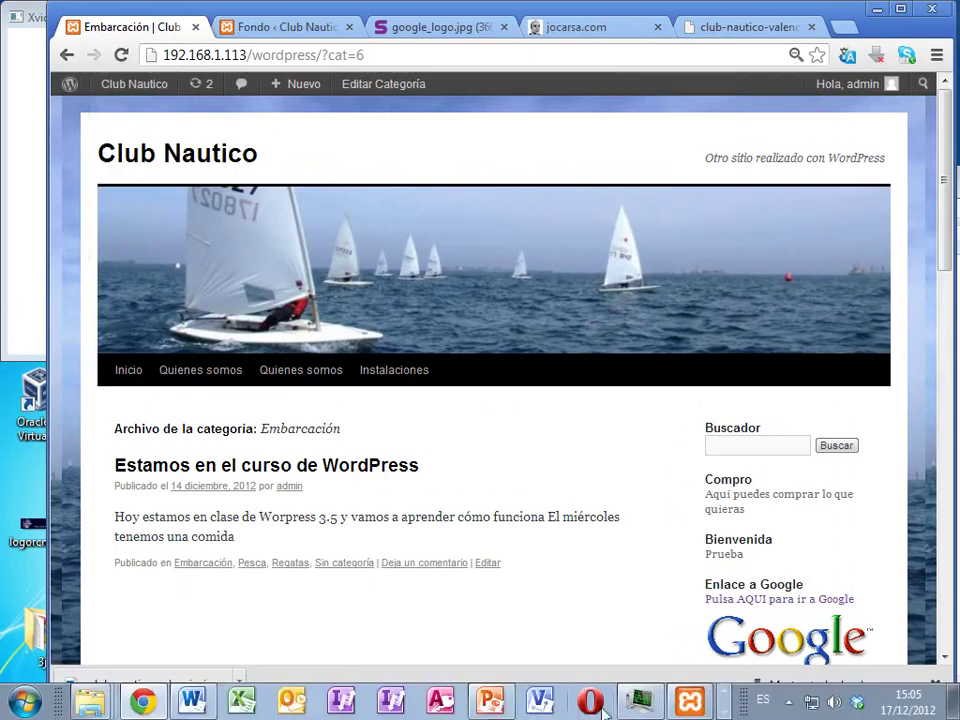
click(490, 701)
click(43, 42)
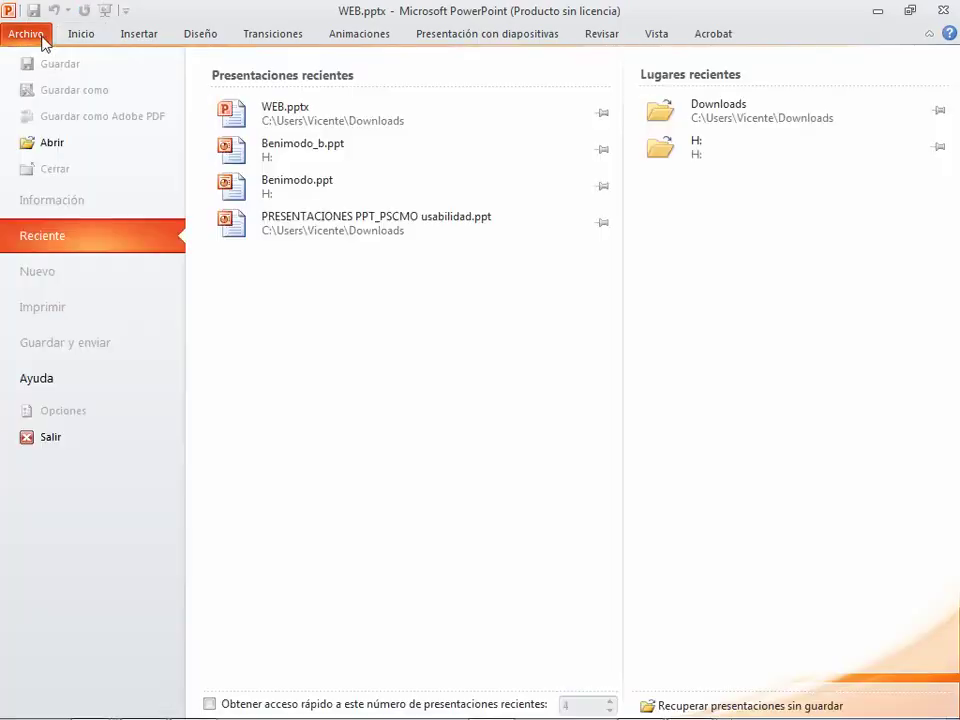
click(257, 113)
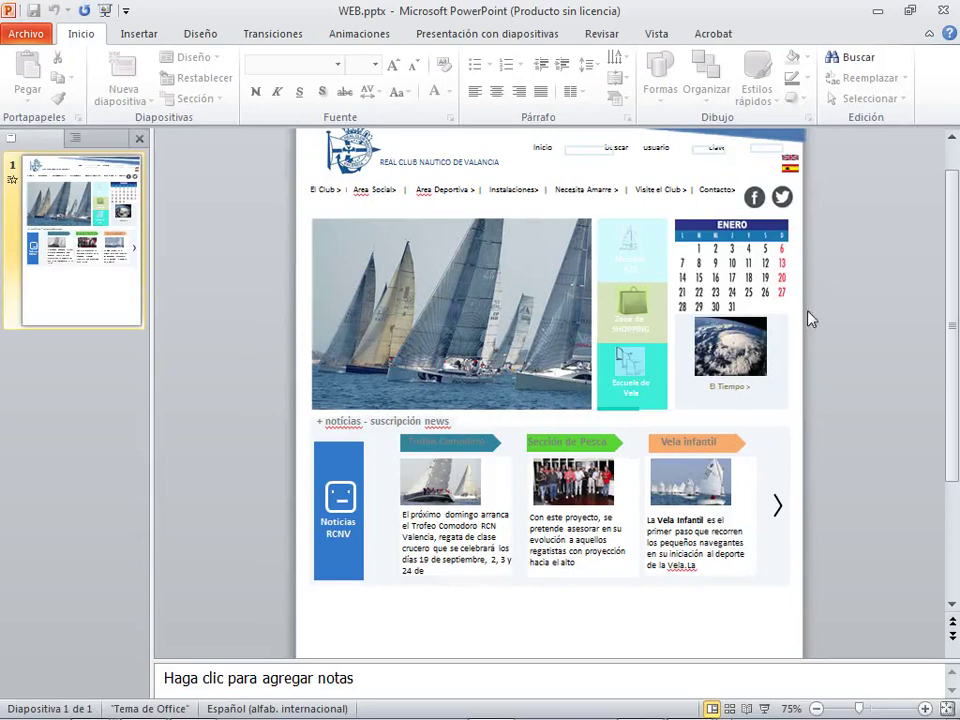
click(878, 10)
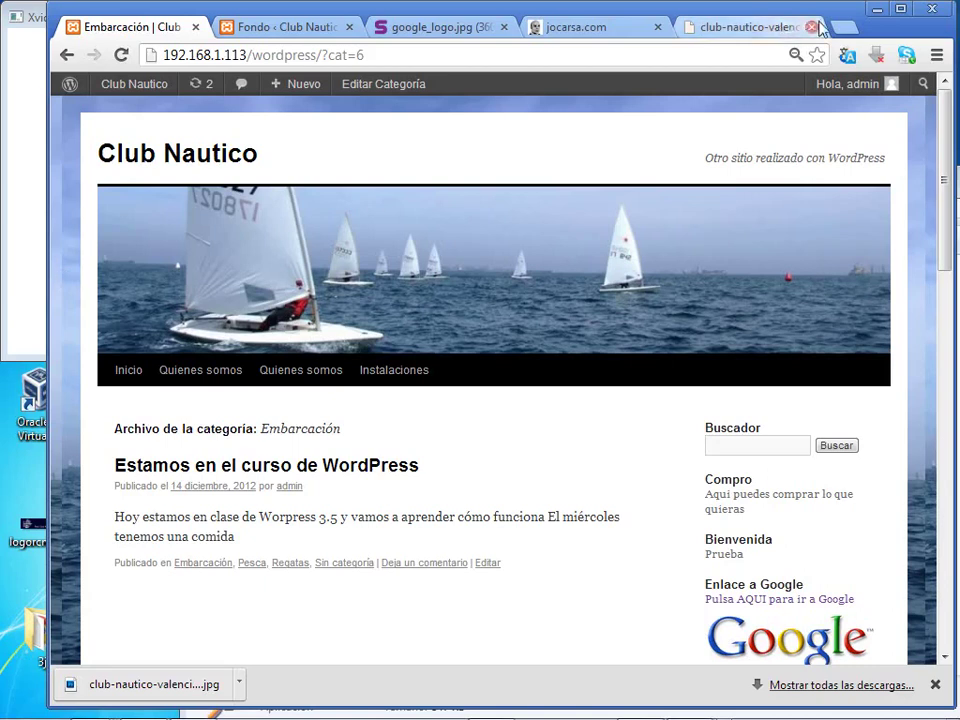
Replace the sailboat photo's page with a Google Images search for "web background texture".
click(770, 28)
click(705, 58)
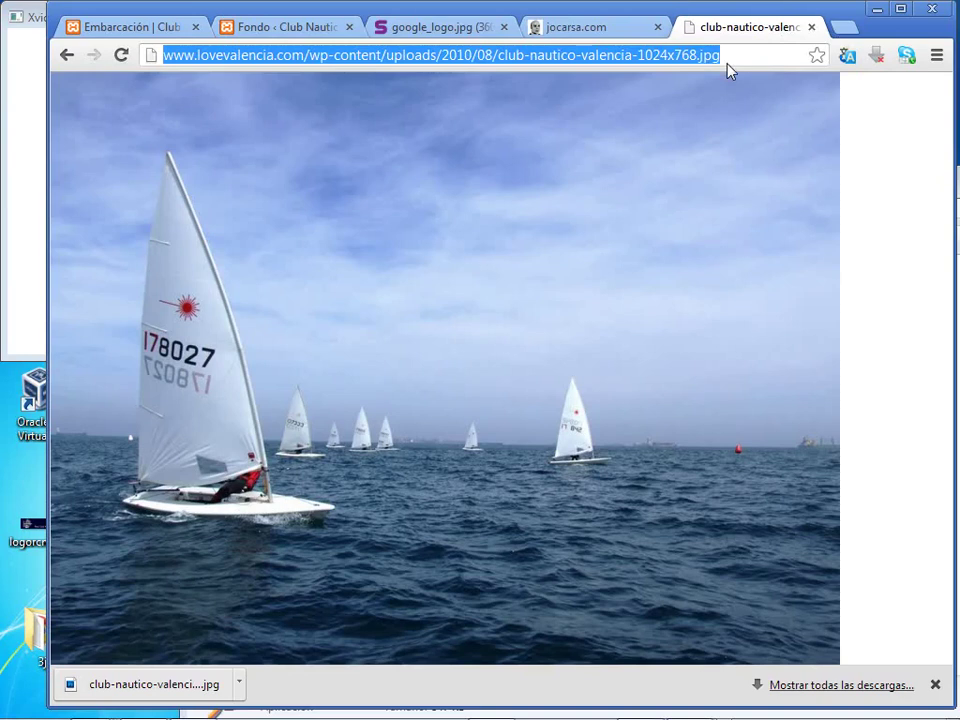
text(web bac)
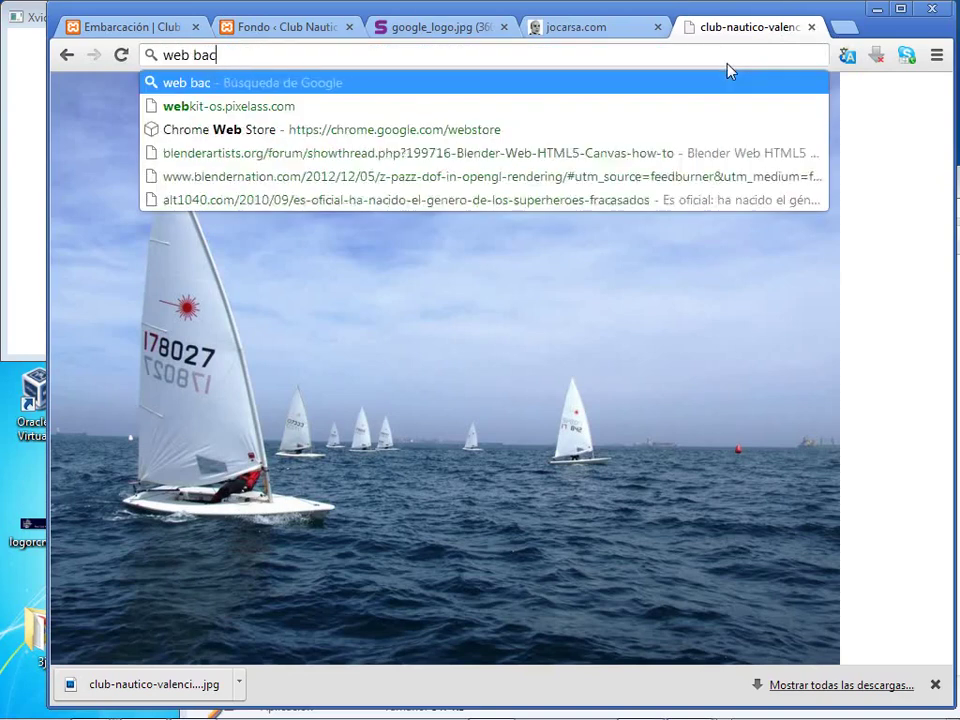
text(kgroundf)
key(BackSpace)
text(tex)
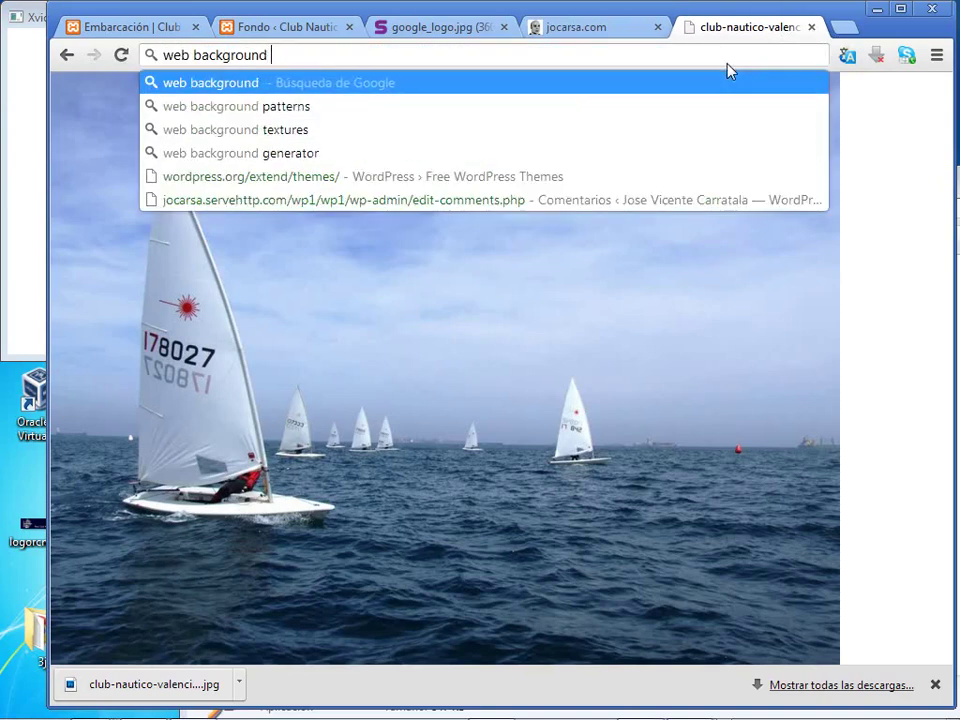
text(ture)
key(Return)
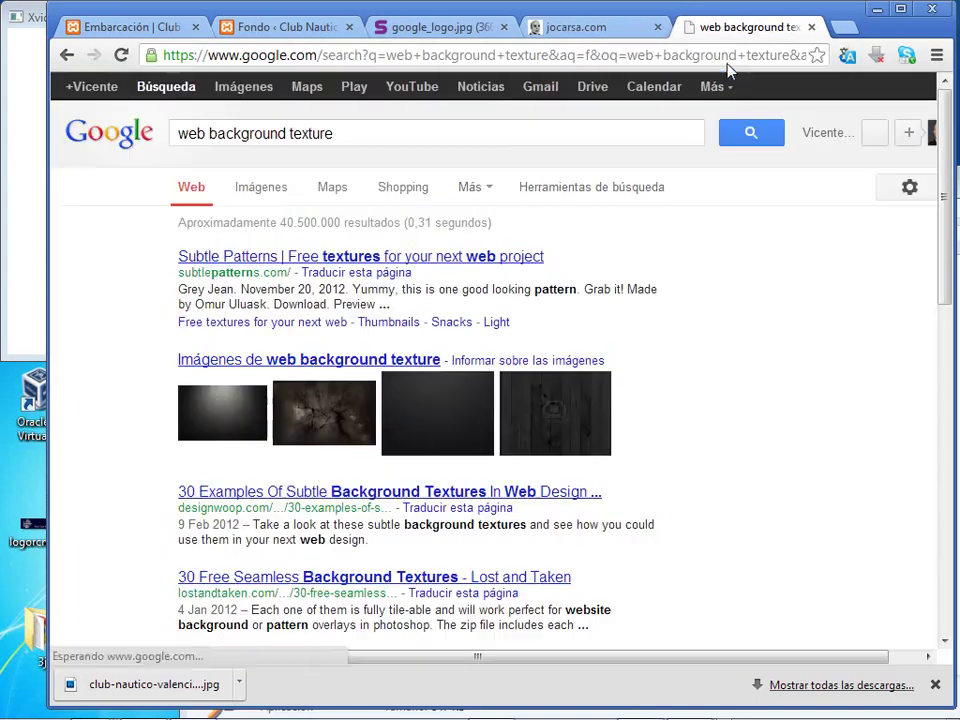
click(246, 90)
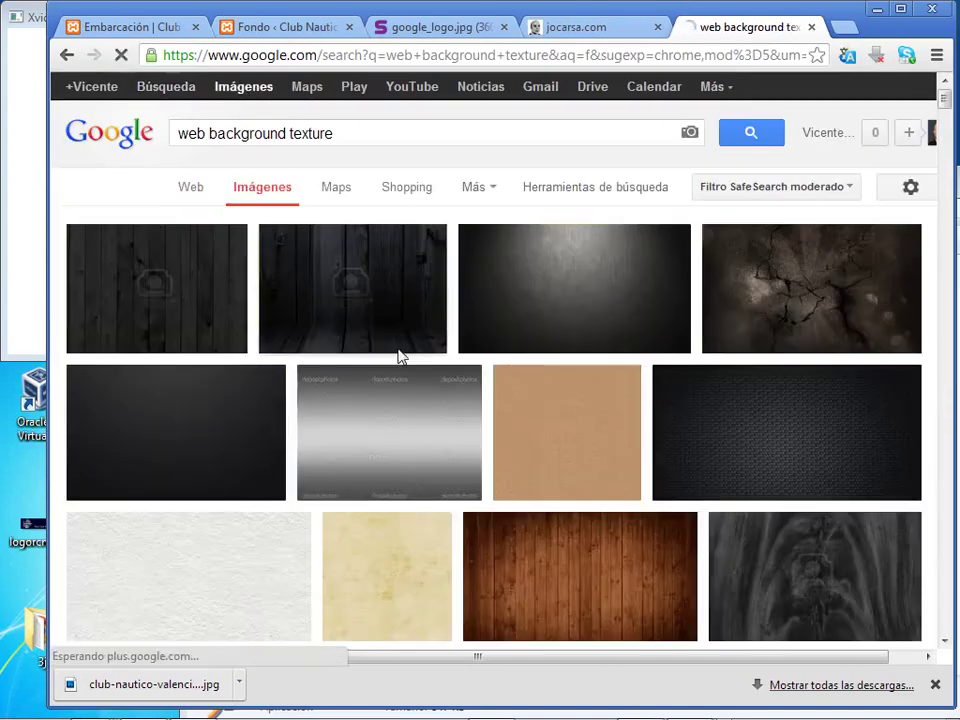
Browse the texture results and open pixeden.com's light paper texture, 003-subtle-light-pattern-background-texture-vol5.jpg, at full size.
scroll(433, 354, down, 5)
scroll(433, 353, down, 3)
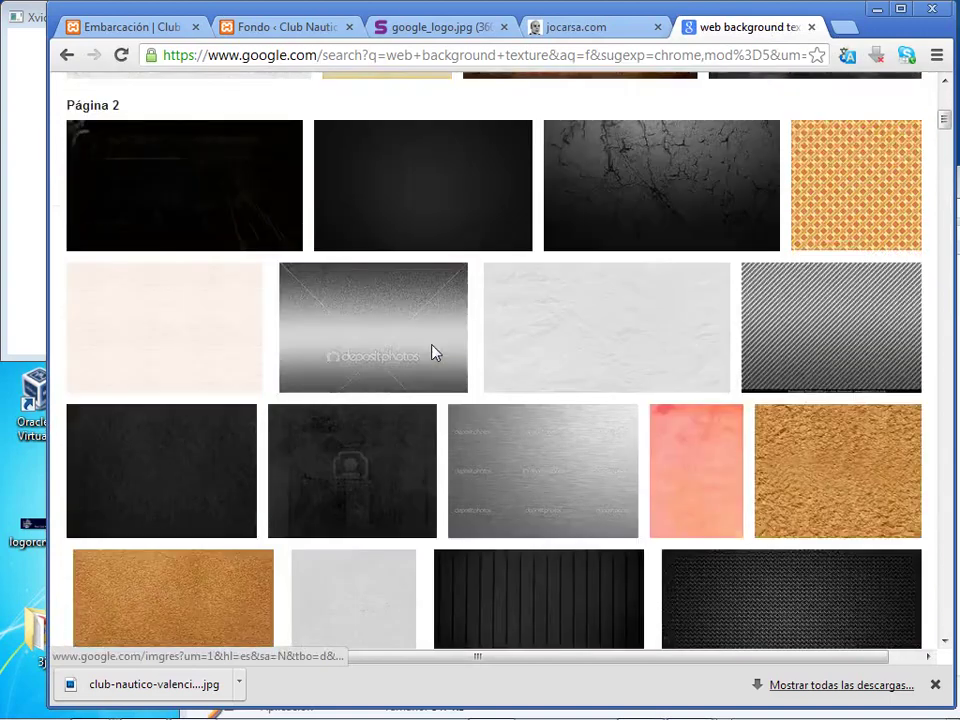
scroll(435, 352, up, 1)
scroll(480, 343, up, 5)
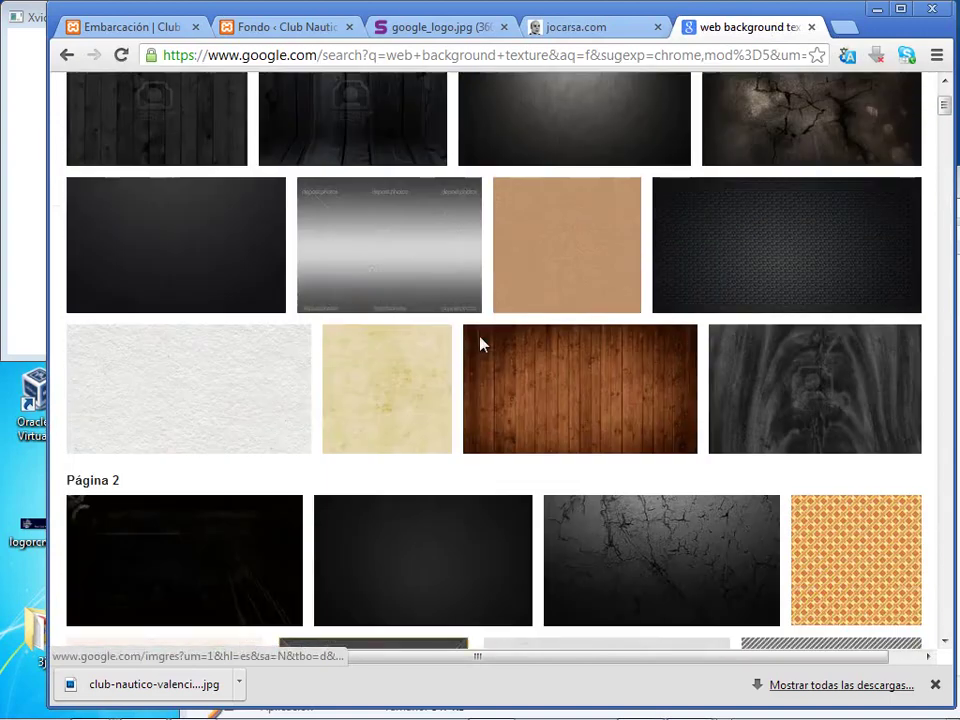
mouse_move(337, 338)
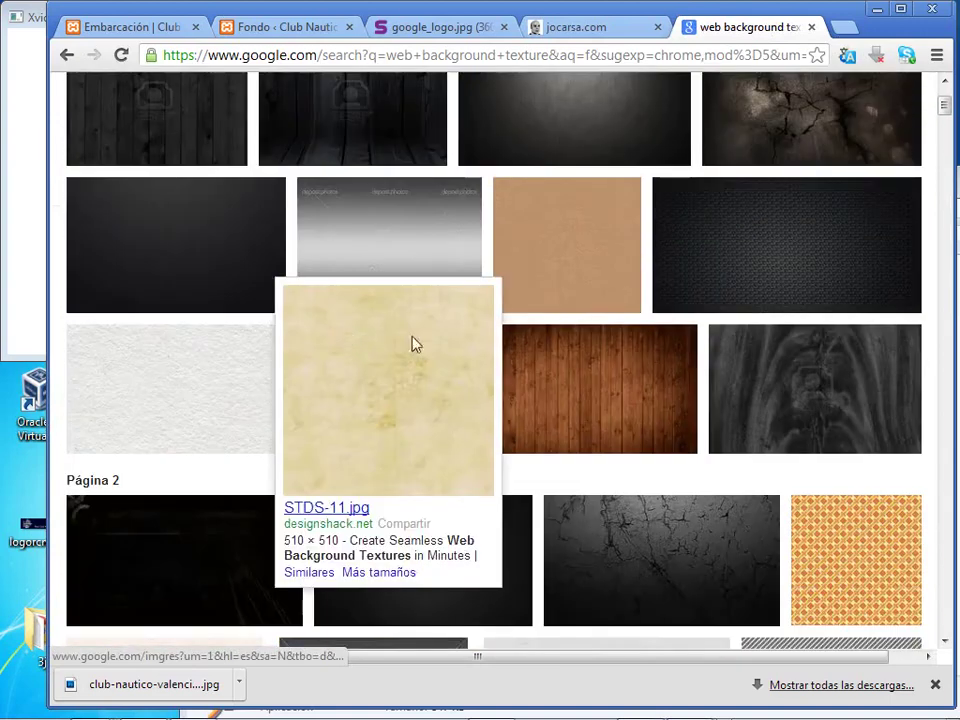
mouse_move(259, 388)
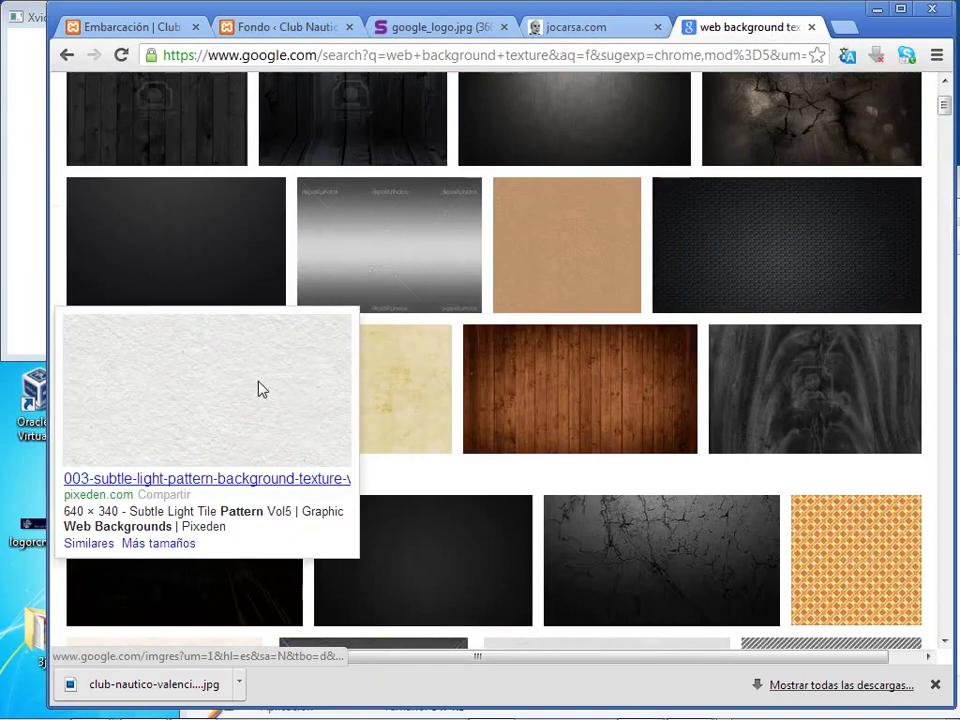
click(193, 481)
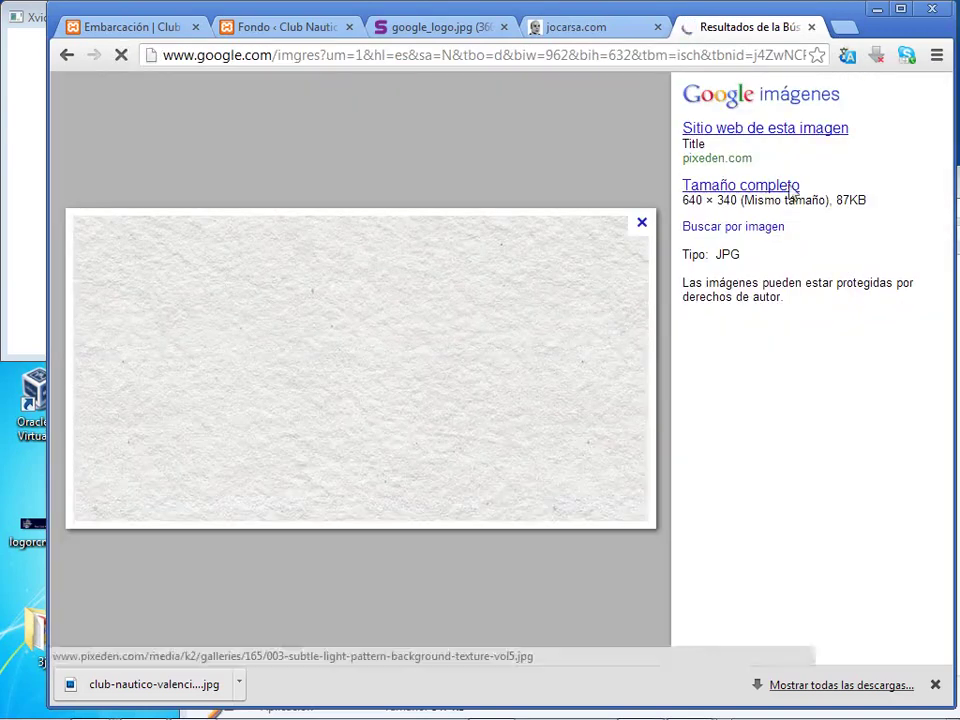
click(746, 186)
Save the full-size paper texture to the Desktop library as 003-subtle-light-pattern-background-texture-vol5.jpg.
right_click(405, 198)
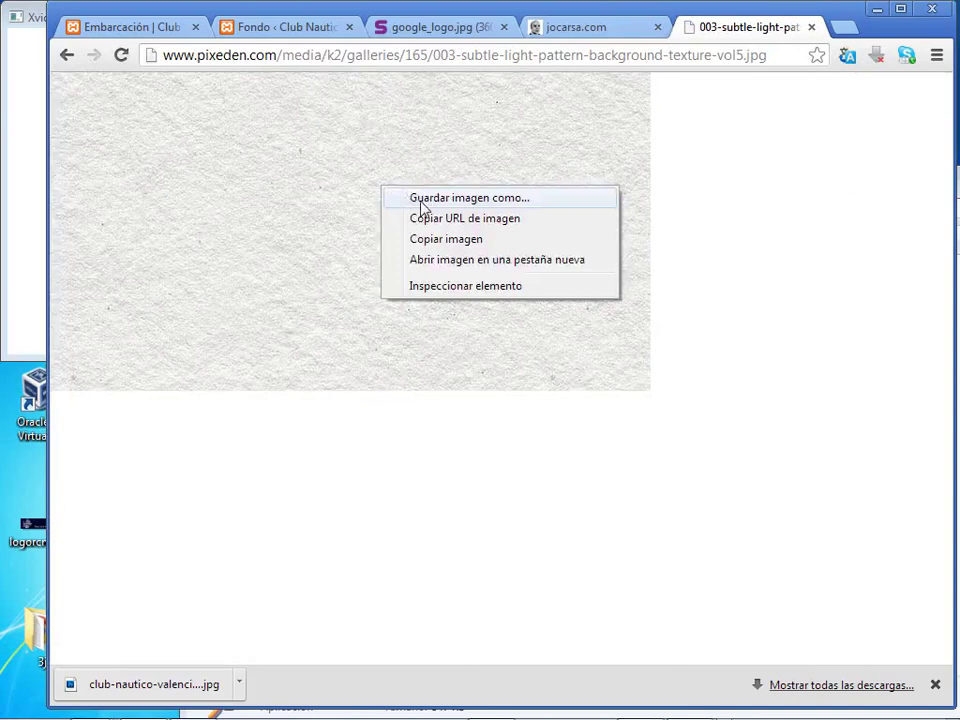
click(425, 199)
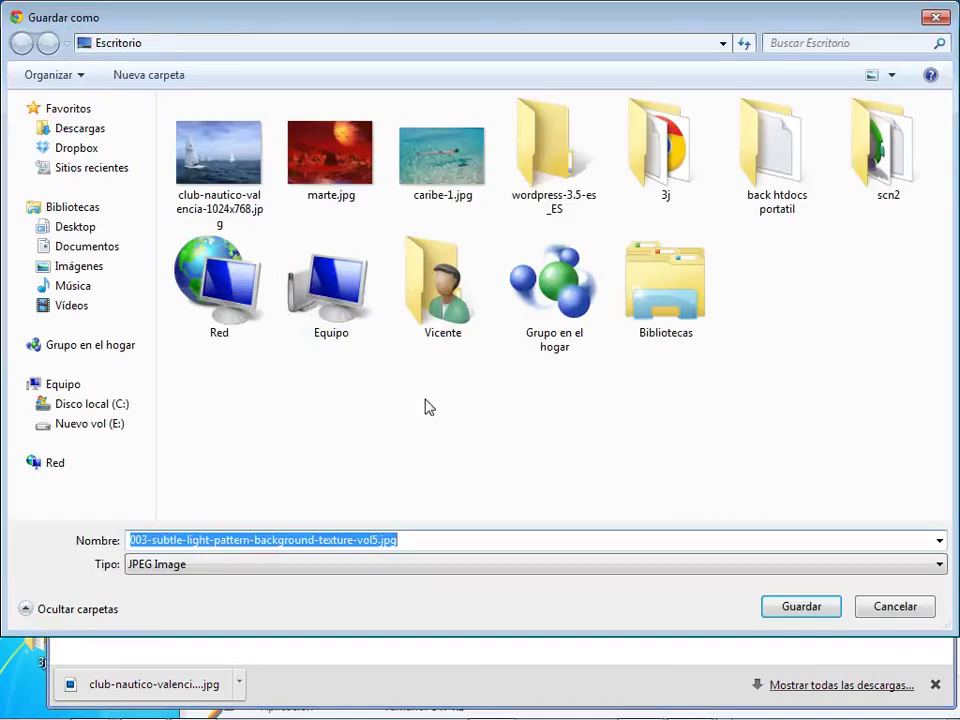
click(93, 230)
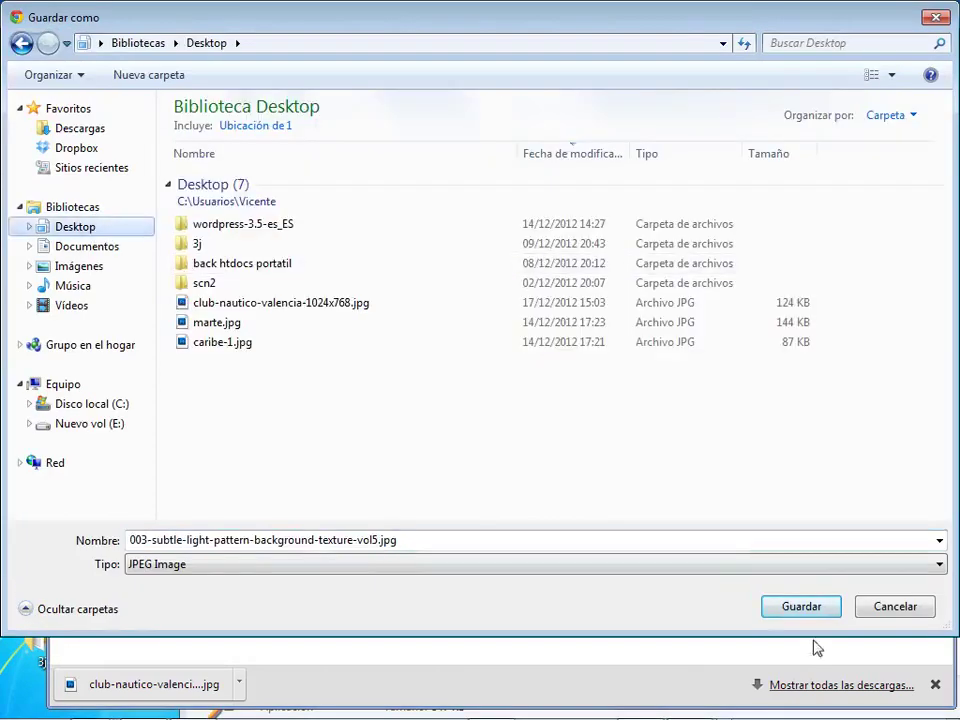
click(795, 606)
Return to the WordPress Fondo personalizado page and remove the current sailing photo background image.
click(200, 25)
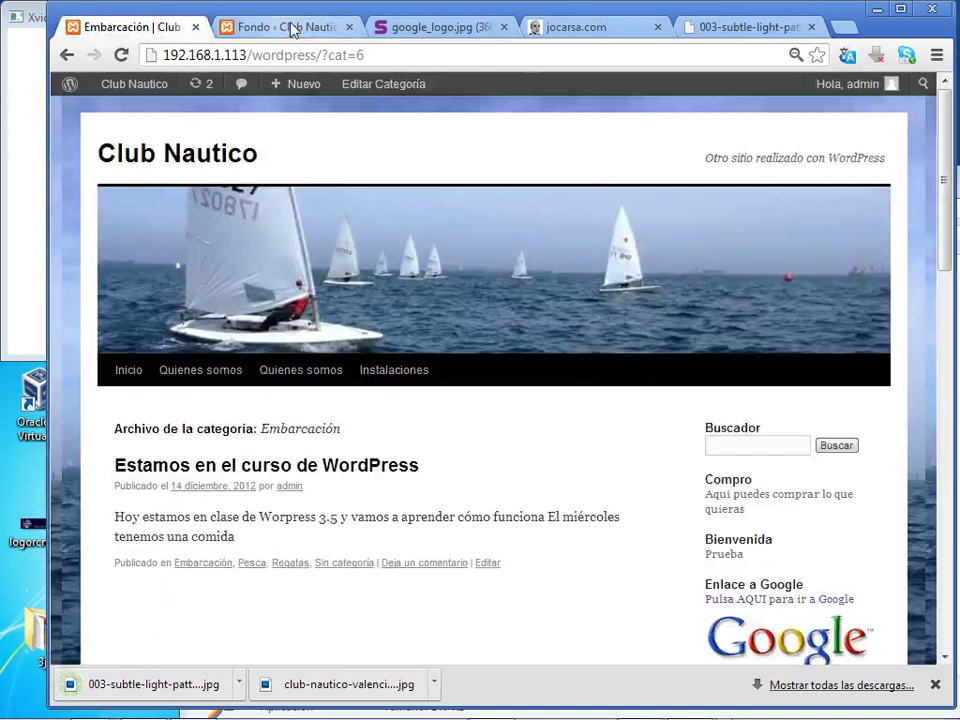
click(293, 30)
click(446, 503)
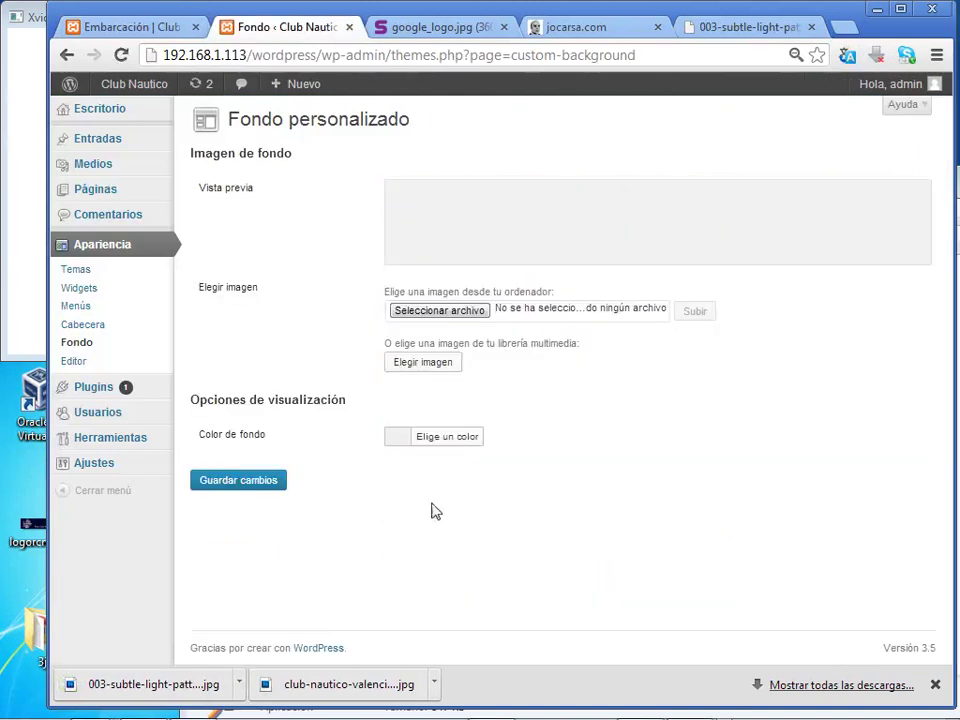
Upload 003-subtle-light-pattern-background-texture-vol5.jpg from the desktop as the site's new background image.
click(439, 310)
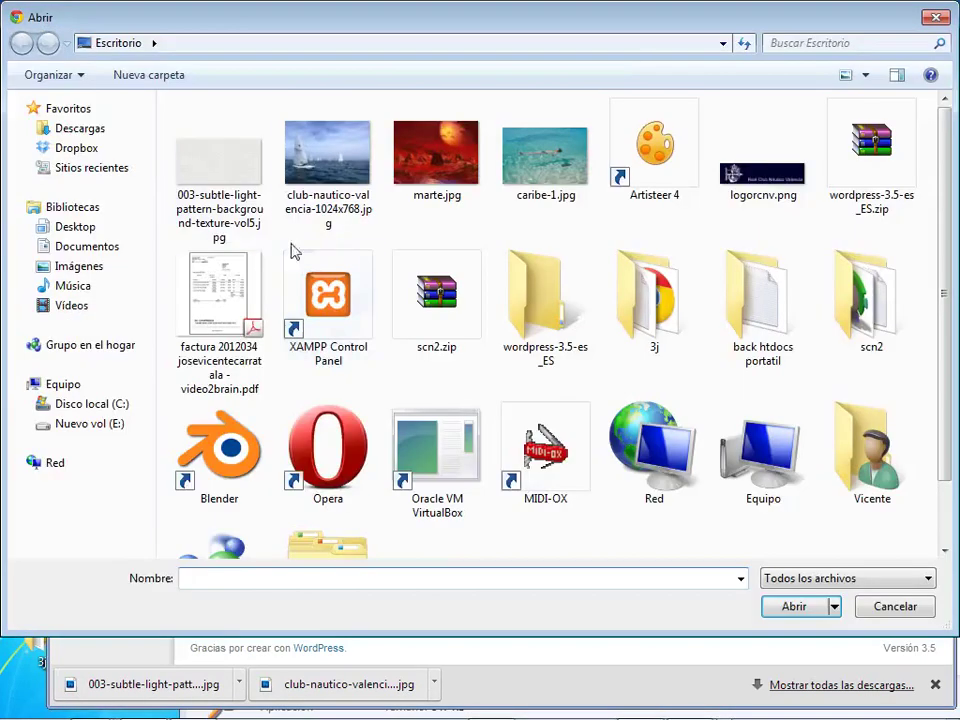
click(222, 177)
double_click(222, 177)
click(688, 313)
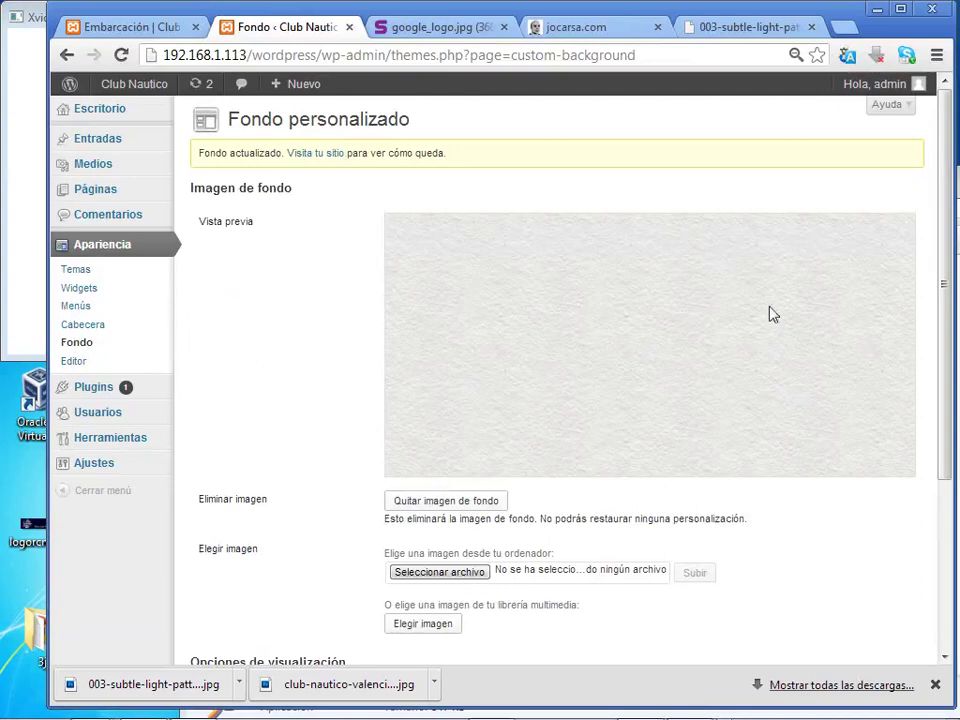
scroll(347, 384, down, 3)
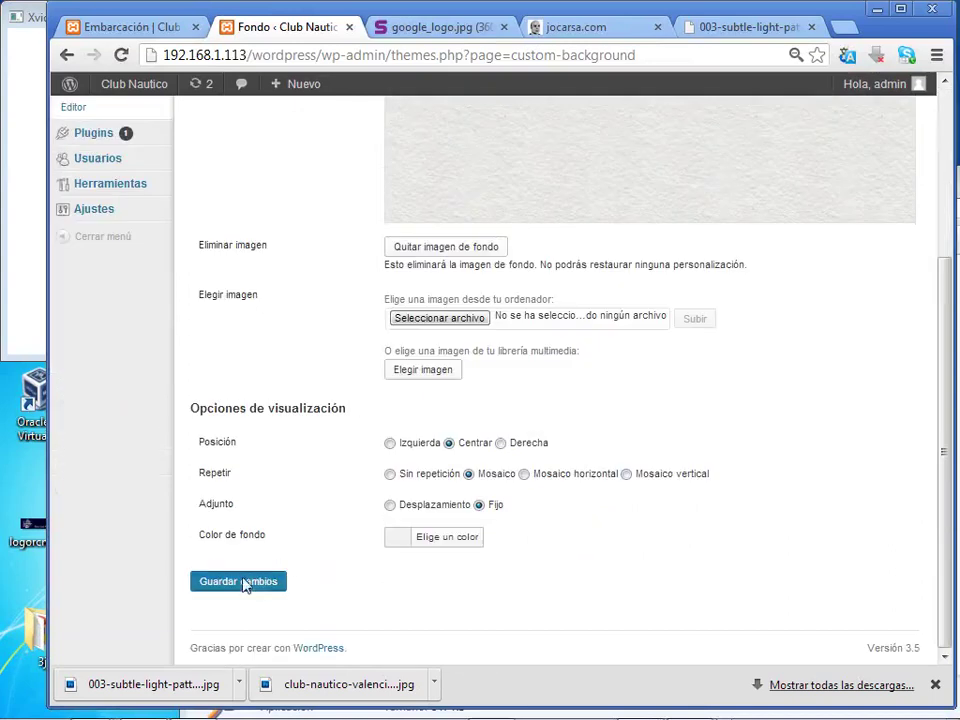